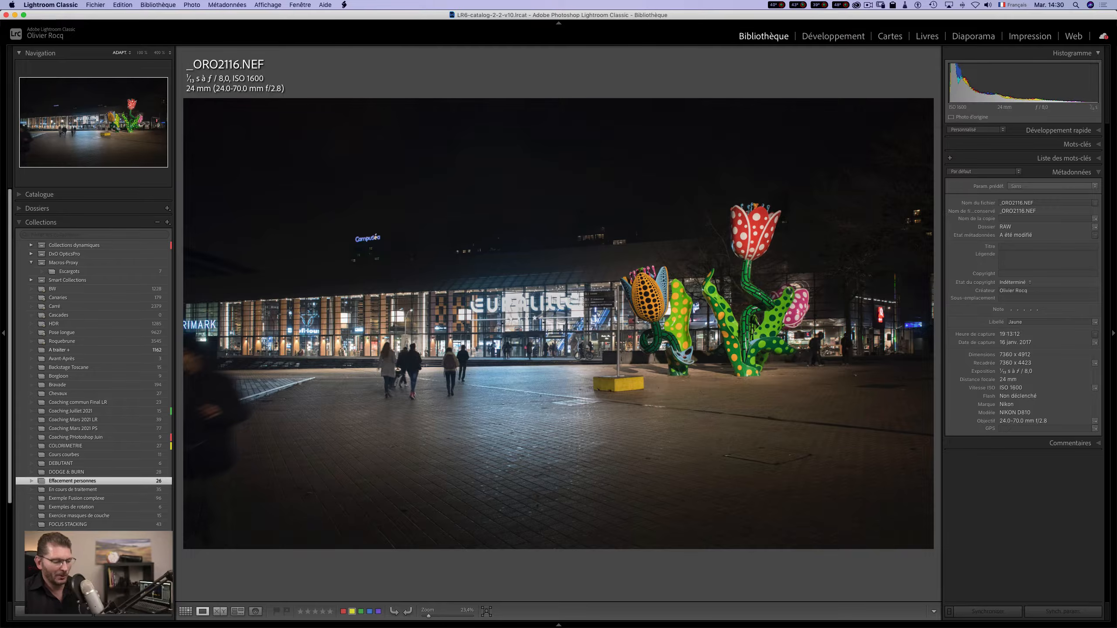
- Browse the Effacement personnes photos one by one in Loupe view, examining where passers-by stand in each shot of the square
{"action": "key", "text": "g"}
{"action": "double_click", "coordinate": [387, 579]}
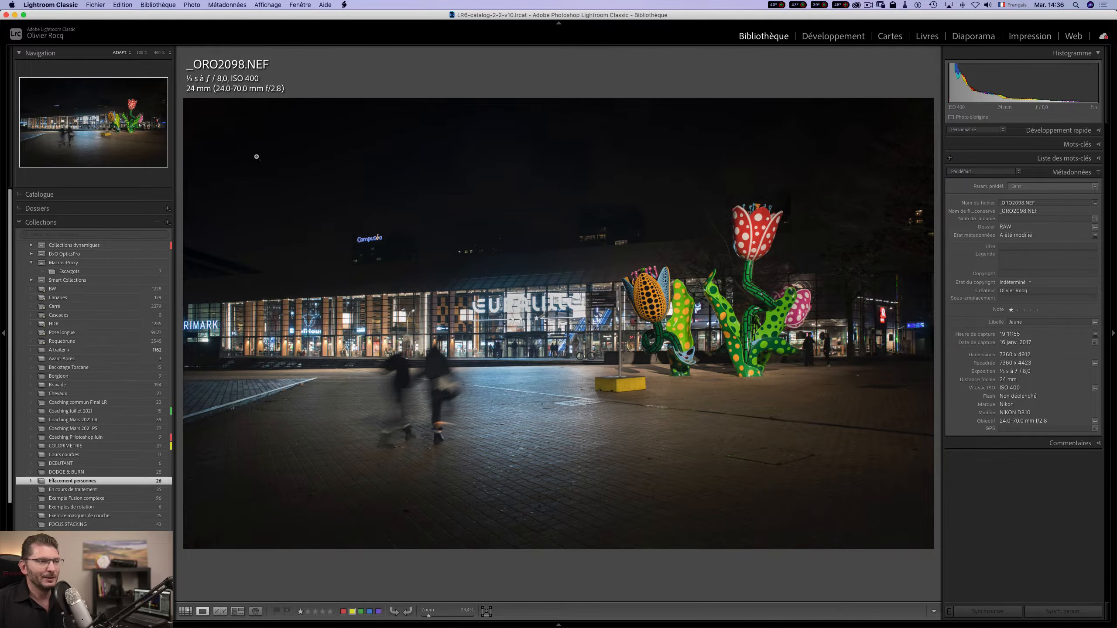
{"action": "key", "text": "Right"}
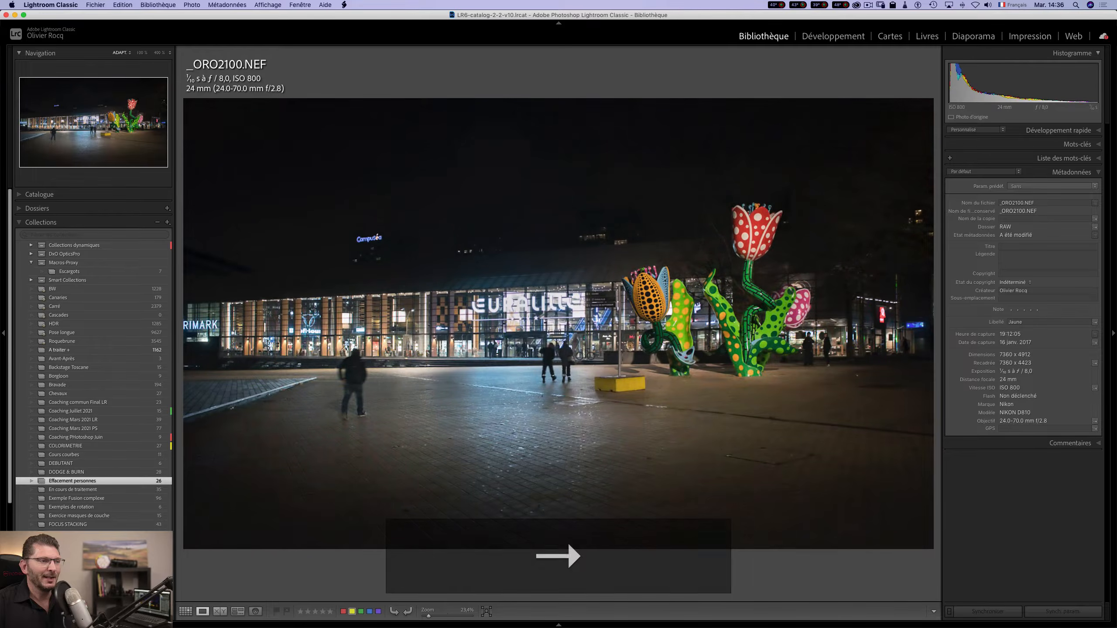
{"action": "key", "text": "Right"}
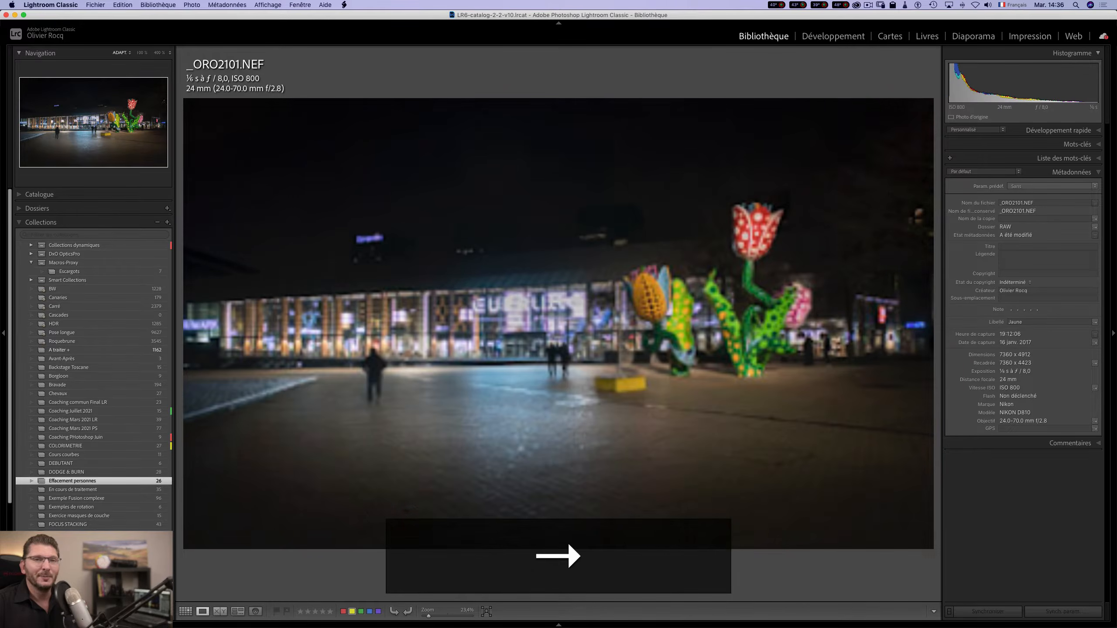
{"action": "key", "text": "Right"}
{"action": "key", "text": "Right"}
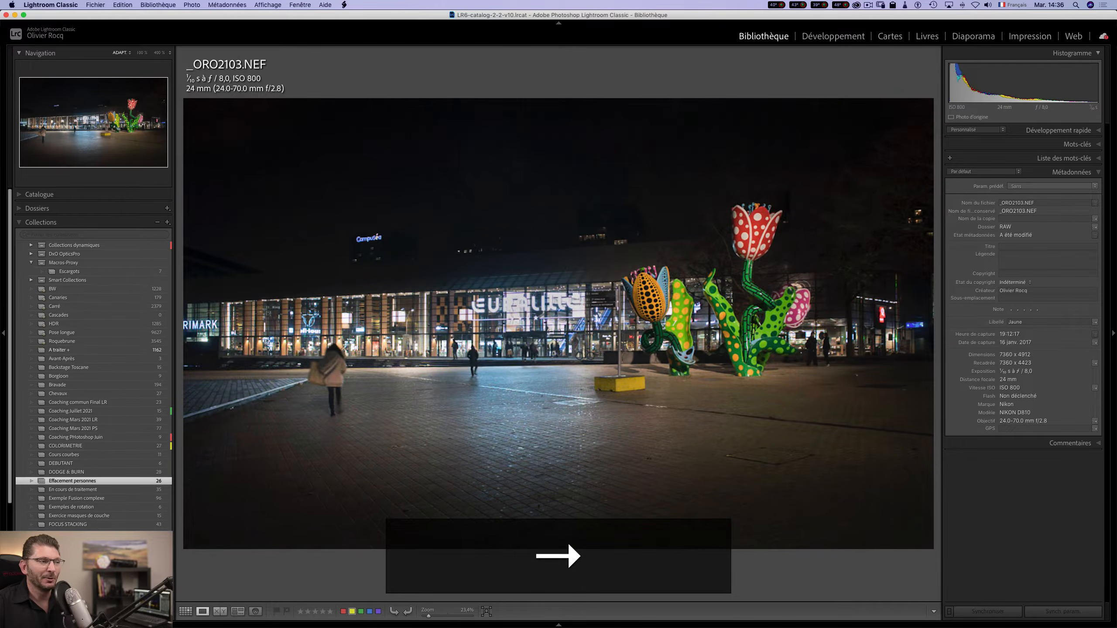
{"action": "key", "text": "Right"}
{"action": "key", "text": "Right"}
{"action": "key", "text": "Right"}
{"action": "key", "text": "Right"}
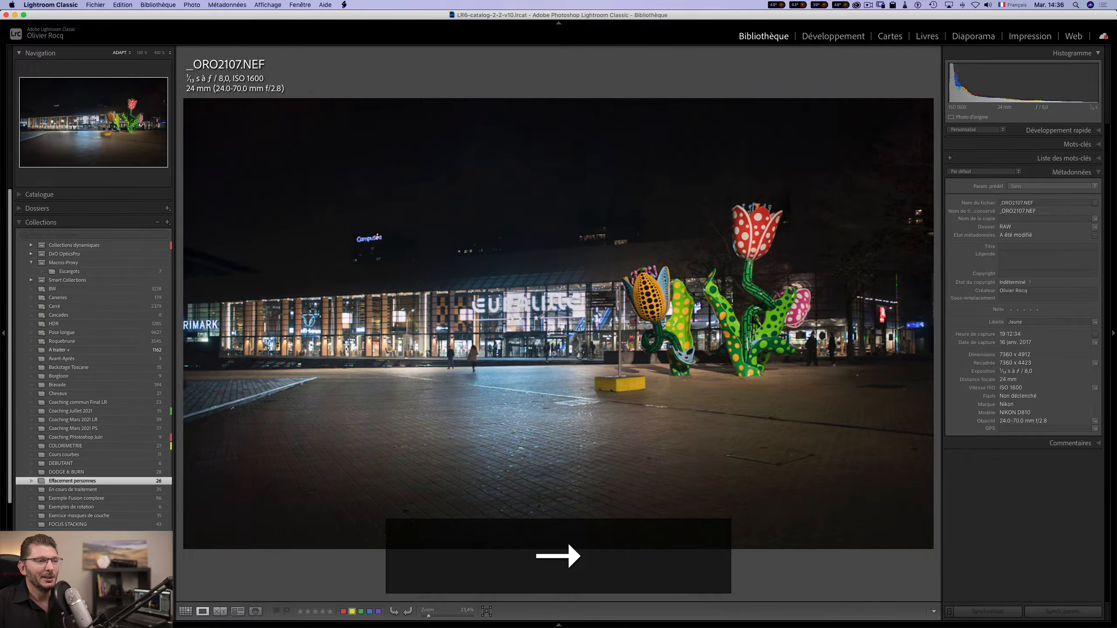
{"action": "key", "text": "Right"}
{"action": "key", "text": "Right"}
{"action": "key", "text": "Right"}
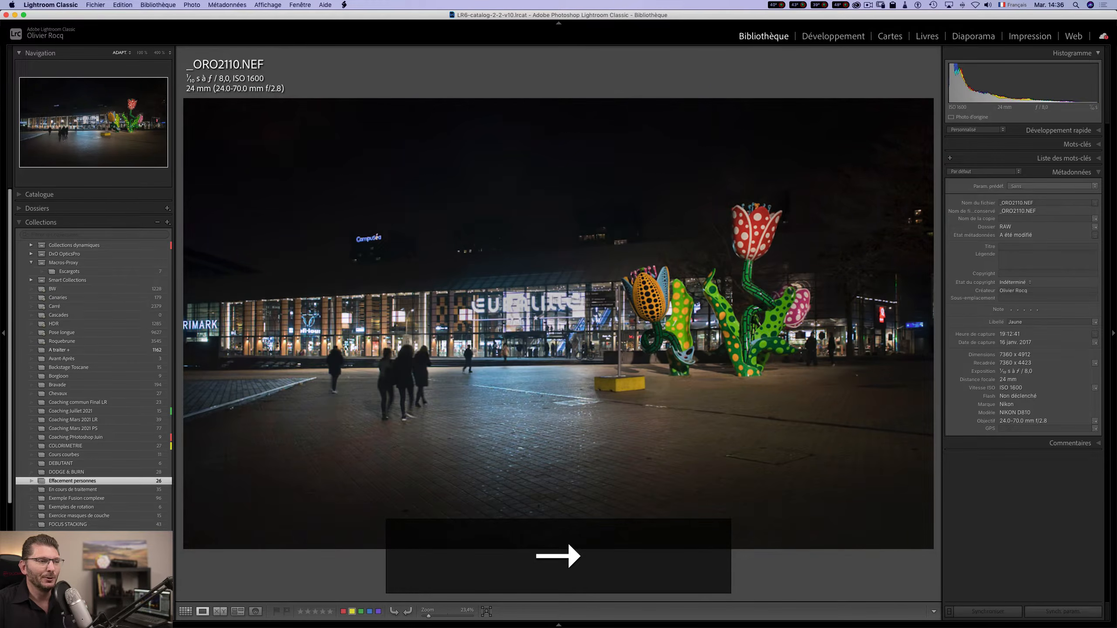
{"action": "key", "text": "Right"}
{"action": "key", "text": "Right"}
{"action": "key", "text": "Right"}
{"action": "key", "text": "Right"}
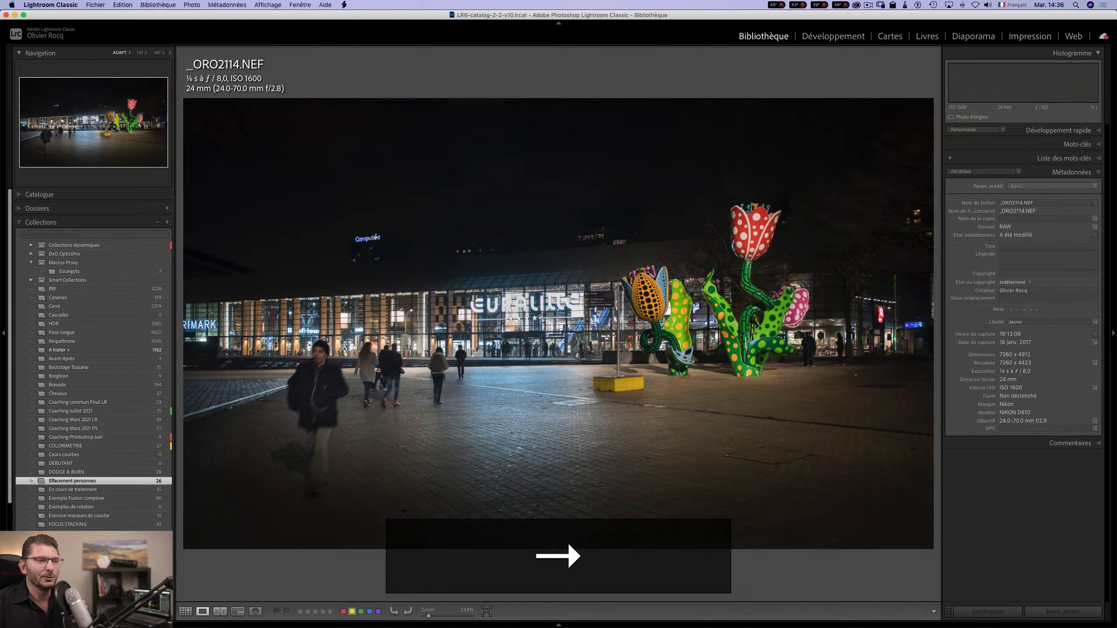
{"action": "key", "text": "Right"}
{"action": "key", "text": "Right"}
{"action": "key", "text": "Right"}
{"action": "key", "text": "Right"}
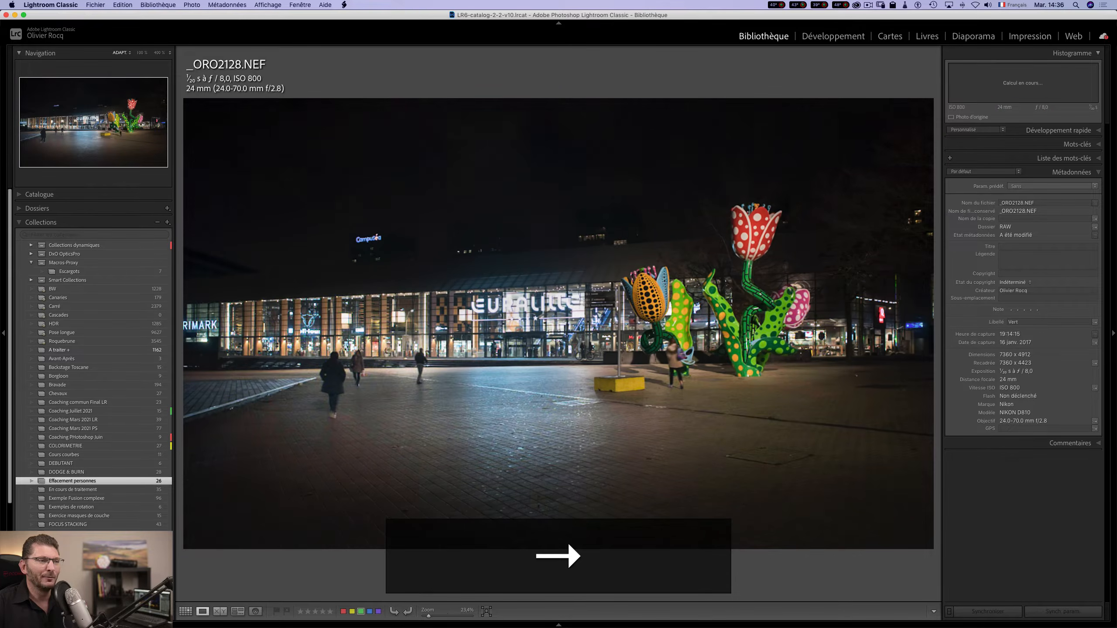
- Compare the consecutive shots _ORO2127.NEF to _ORO2131.NEF for changes in the passers-by's positions and in the framing
{"action": "key", "text": "Left"}
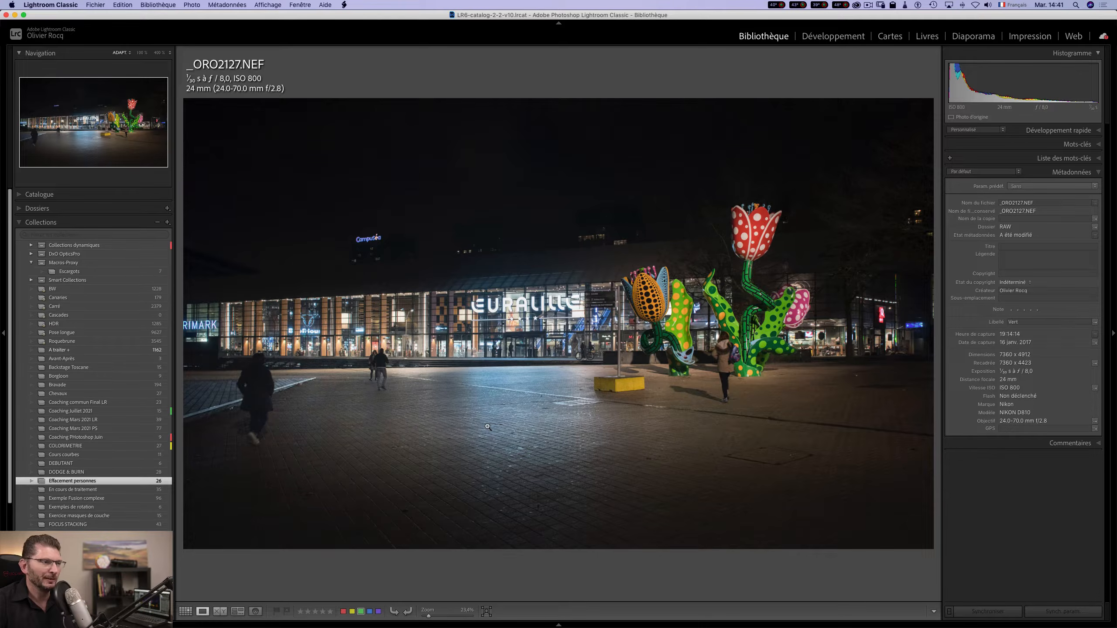
{"action": "key", "text": "Right"}
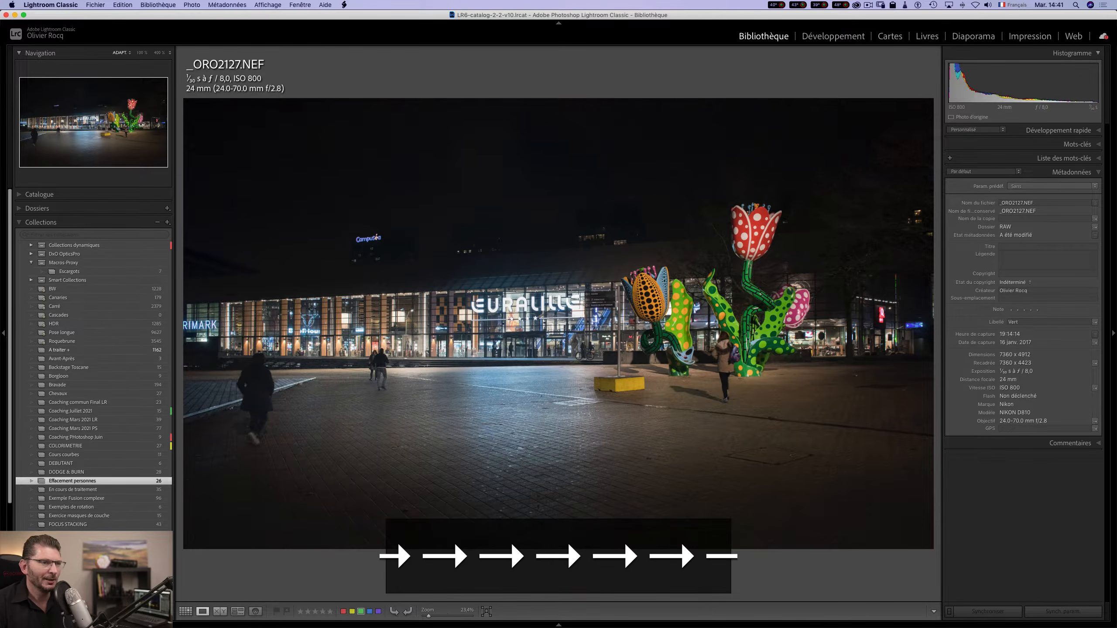
{"action": "key", "text": "Right"}
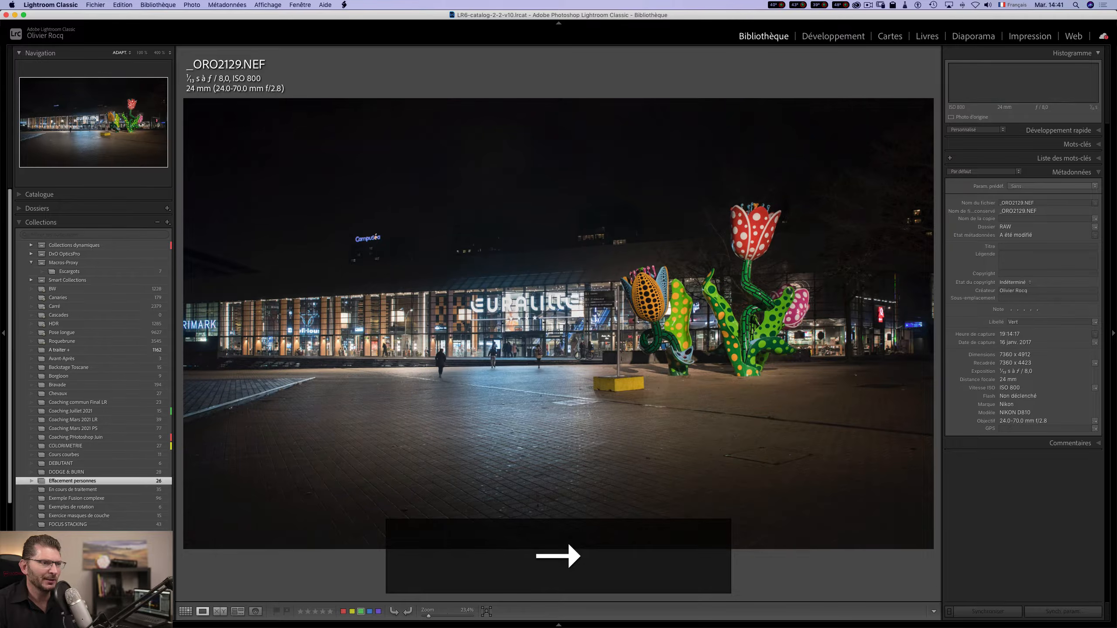
{"action": "key", "text": "Right"}
{"action": "key", "text": "Left"}
{"action": "key", "text": "Right"}
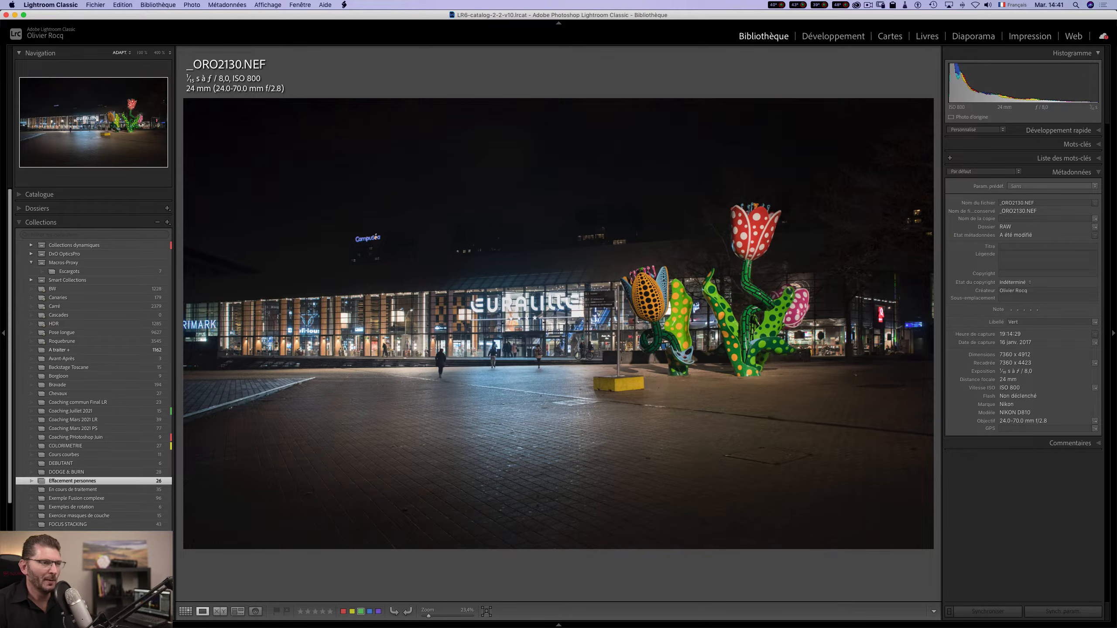
{"action": "key", "text": "Left"}
{"action": "key", "text": "Right"}
{"action": "key", "text": "Left"}
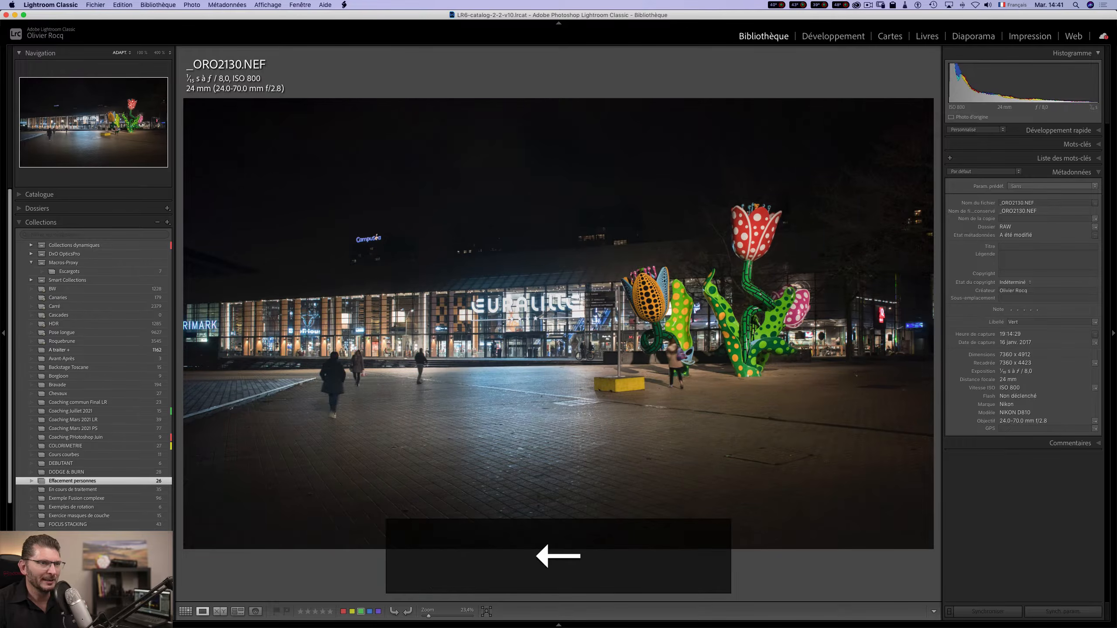
{"action": "key", "text": "Right"}
{"action": "key", "text": "Left"}
{"action": "key", "text": "Right"}
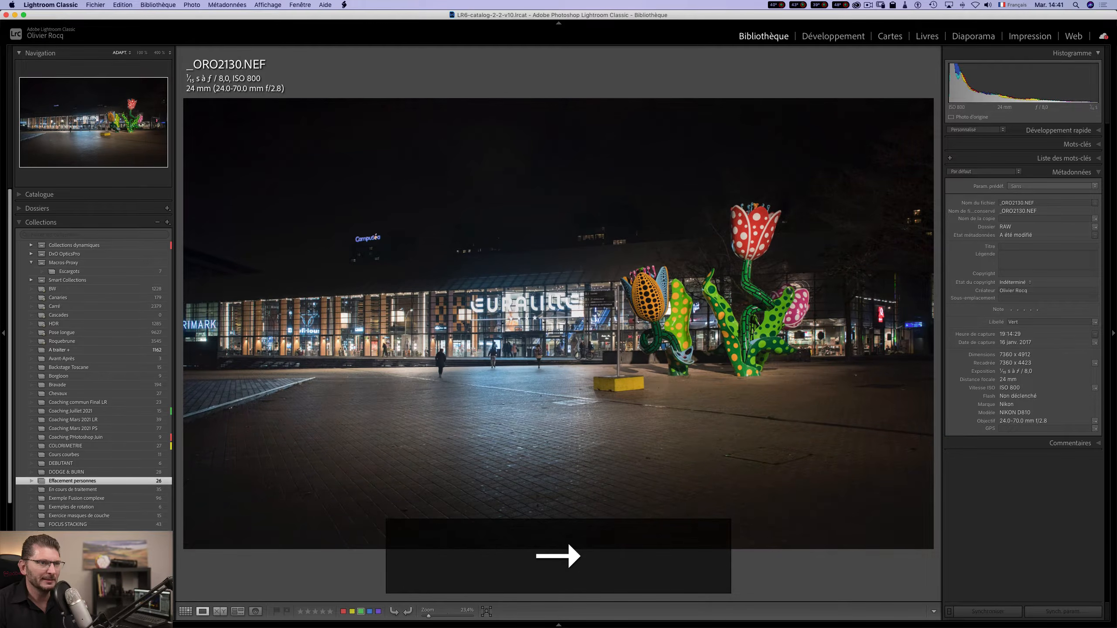
{"action": "key", "text": "Left"}
{"action": "key", "text": "Right"}
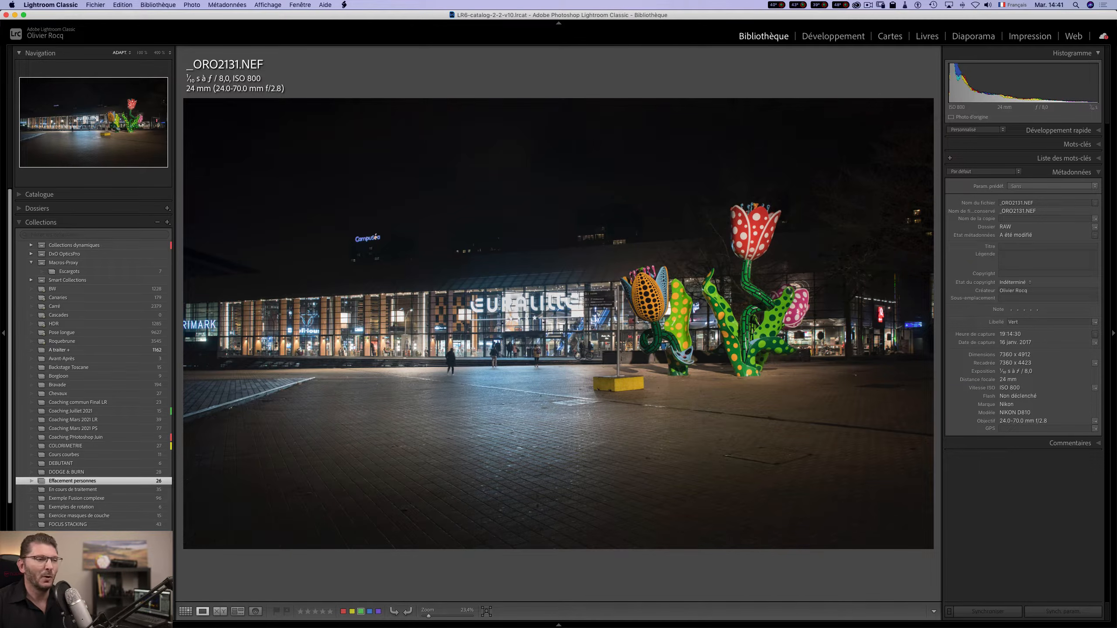
- Select the five green-labelled photos _ORO2127.NEF to _ORO2131.NEF in the grid and open them as layers in Photoshop
{"action": "key", "text": "g"}
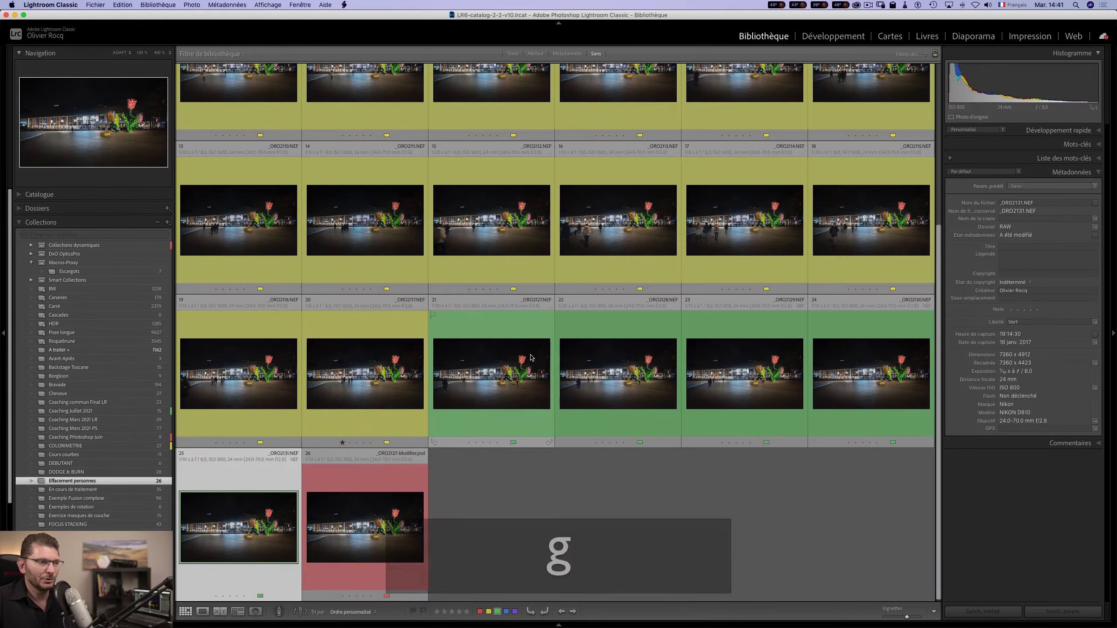
{"action": "left_click", "coordinate": [508, 359]}
{"action": "left_click", "coordinate": [257, 519], "text": "shift"}
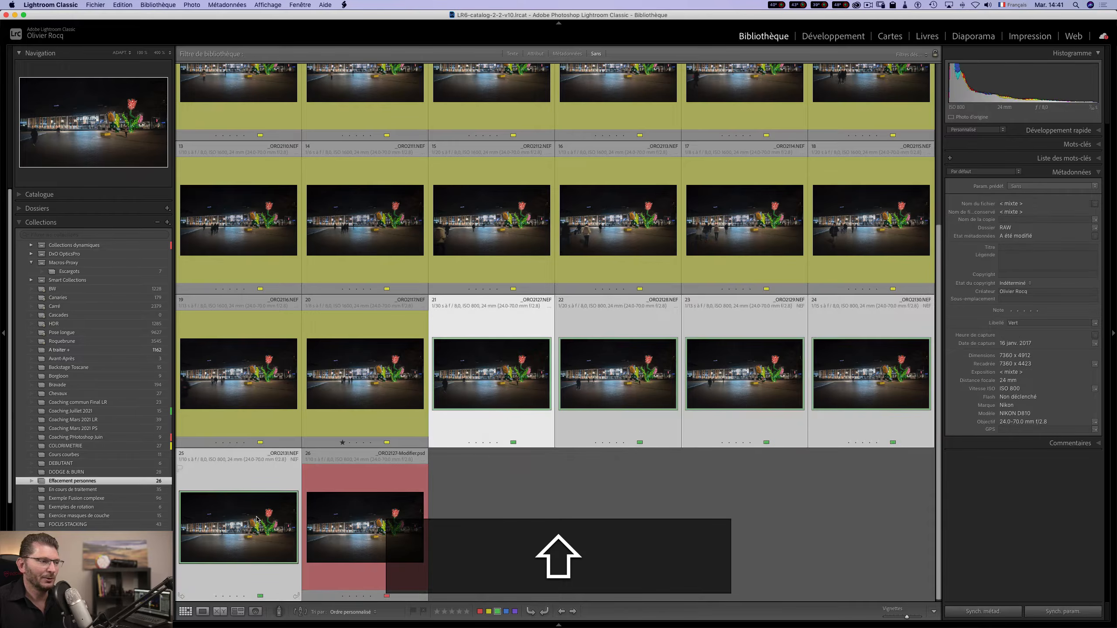
{"action": "right_click", "coordinate": [505, 366]}
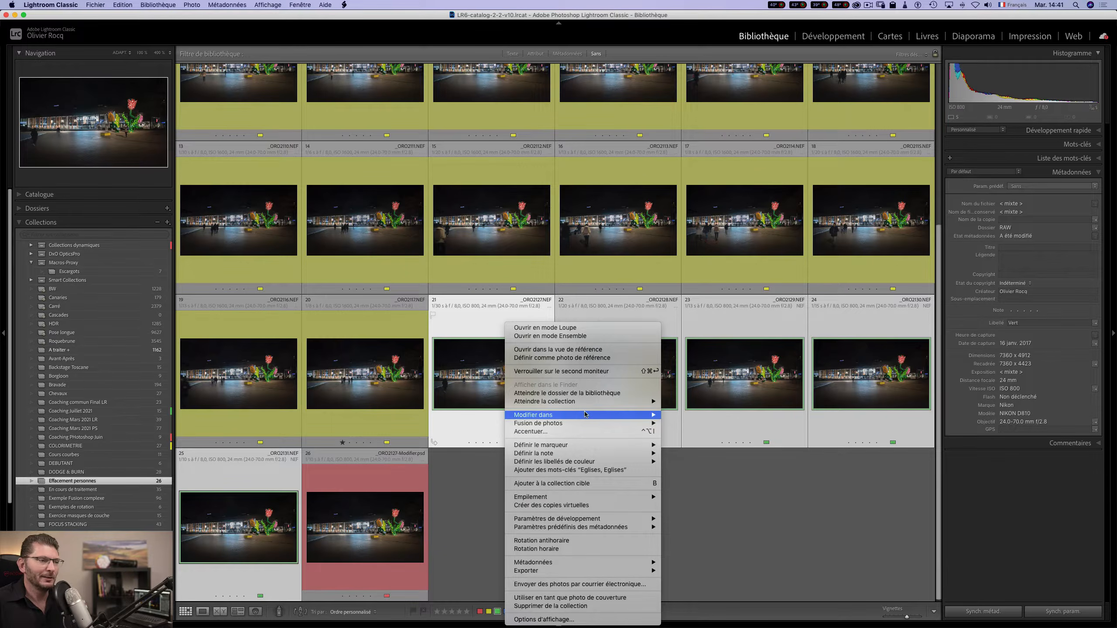
{"action": "mouse_move", "coordinate": [594, 415]}
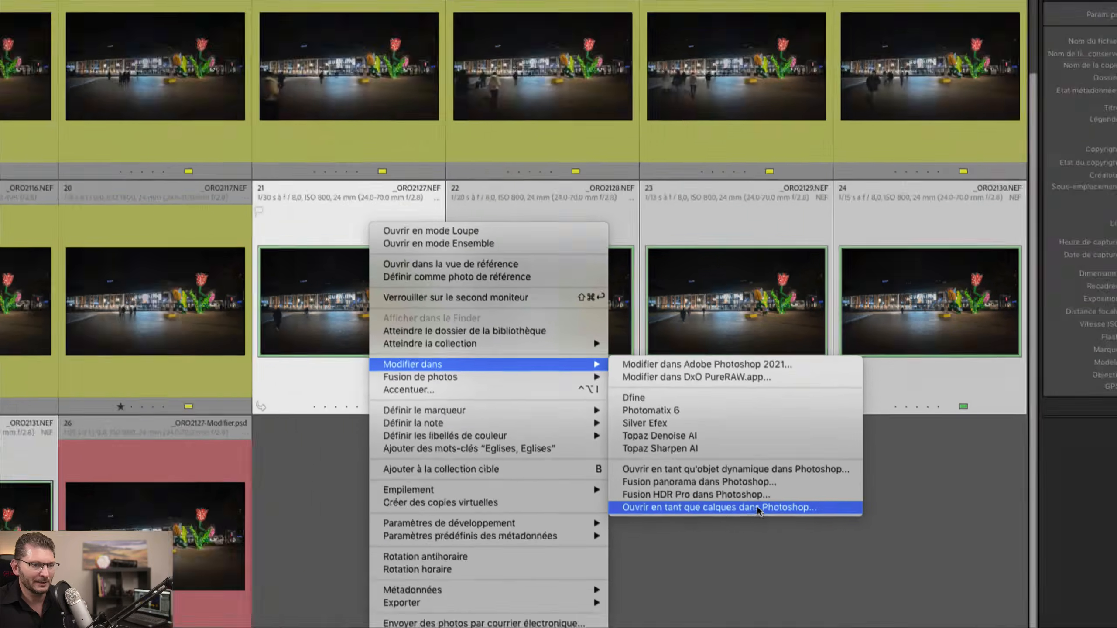
{"action": "left_click", "coordinate": [759, 509]}
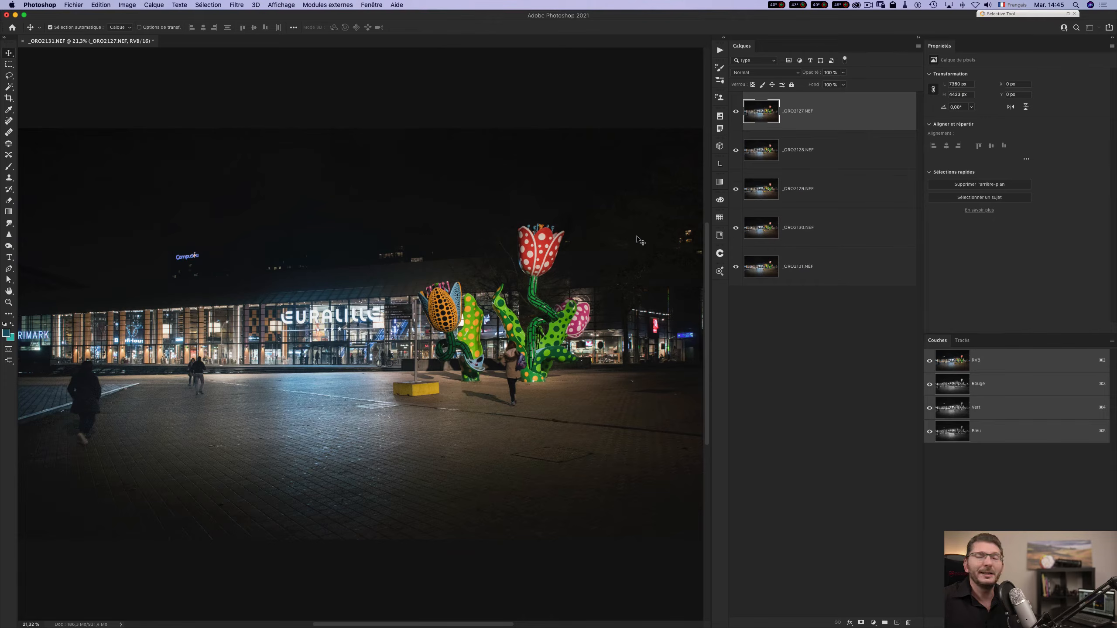
{"action": "left_click", "coordinate": [66, 6]}
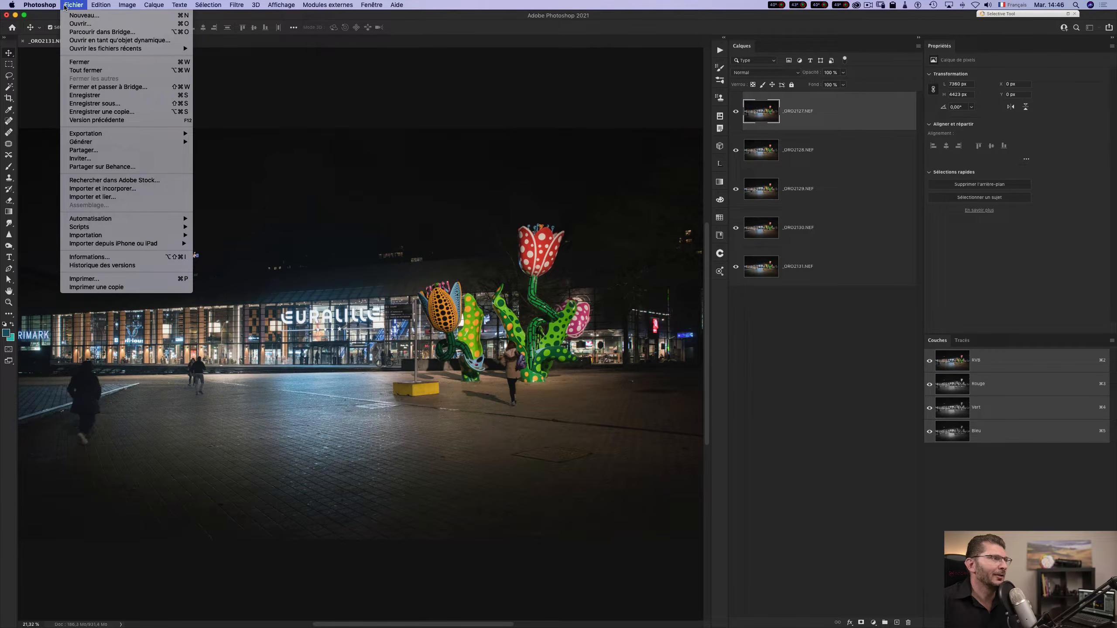
{"action": "mouse_move", "coordinate": [167, 226]}
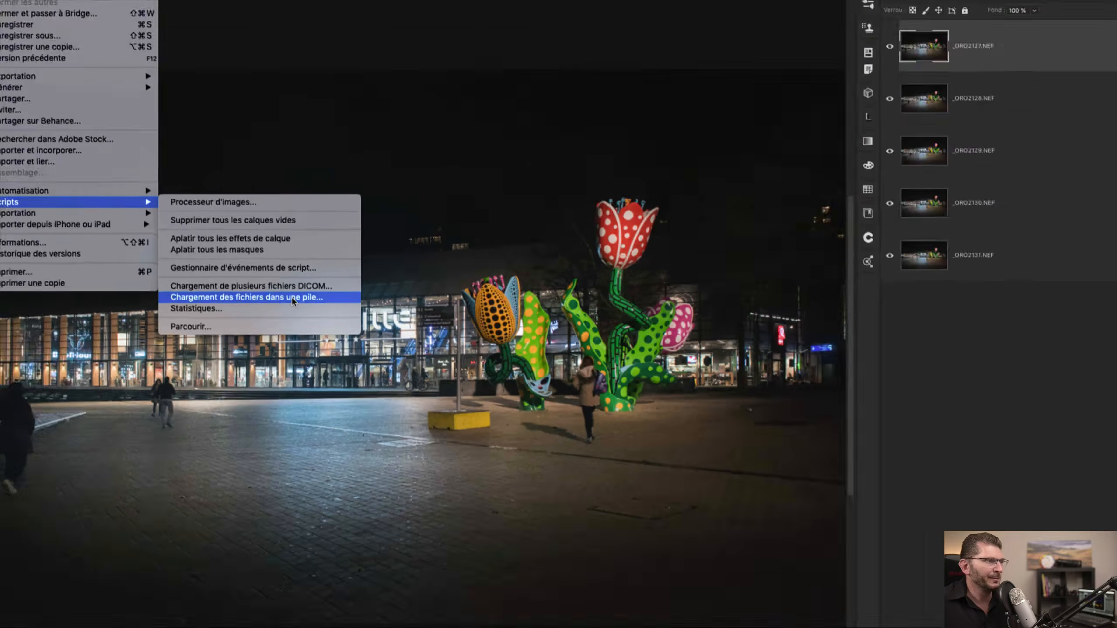
{"action": "left_click", "coordinate": [291, 298]}
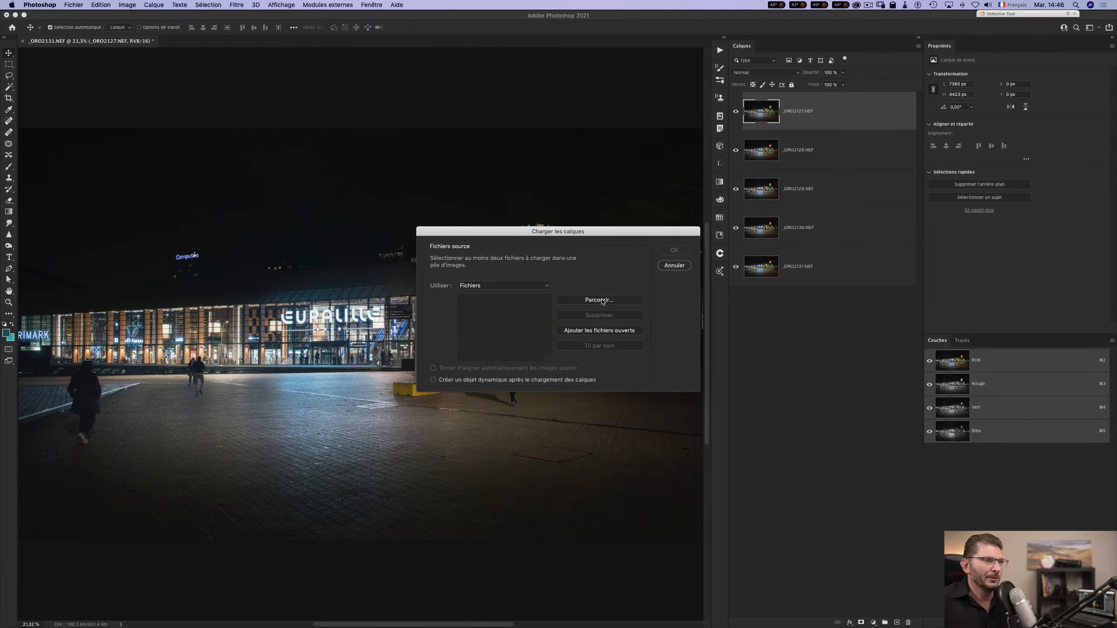
{"action": "left_click", "coordinate": [600, 300]}
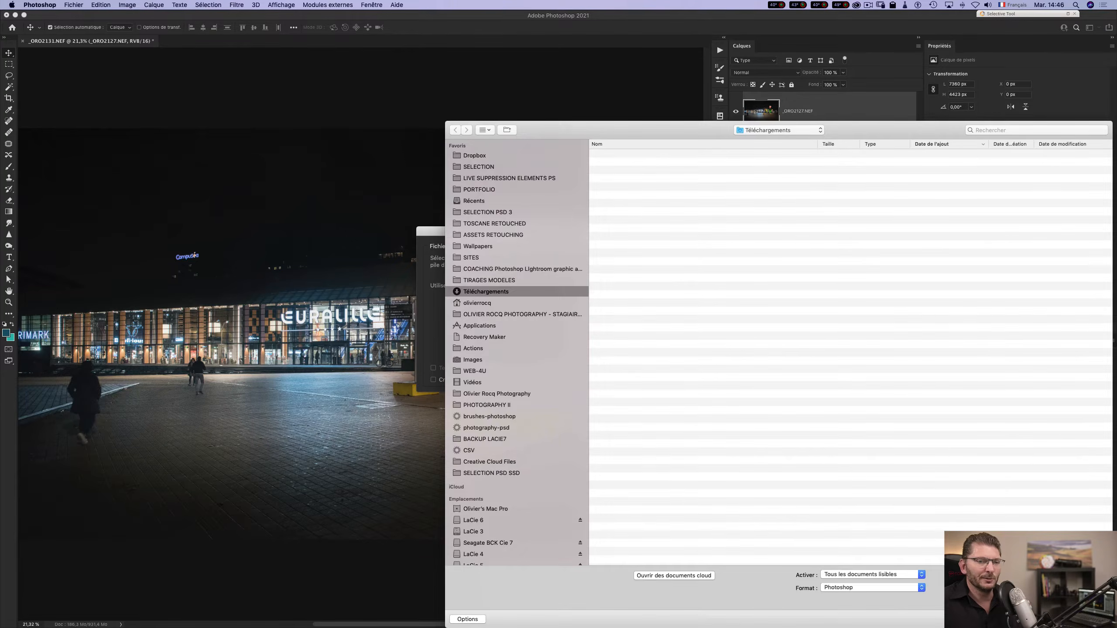
{"action": "key", "text": "Escape"}
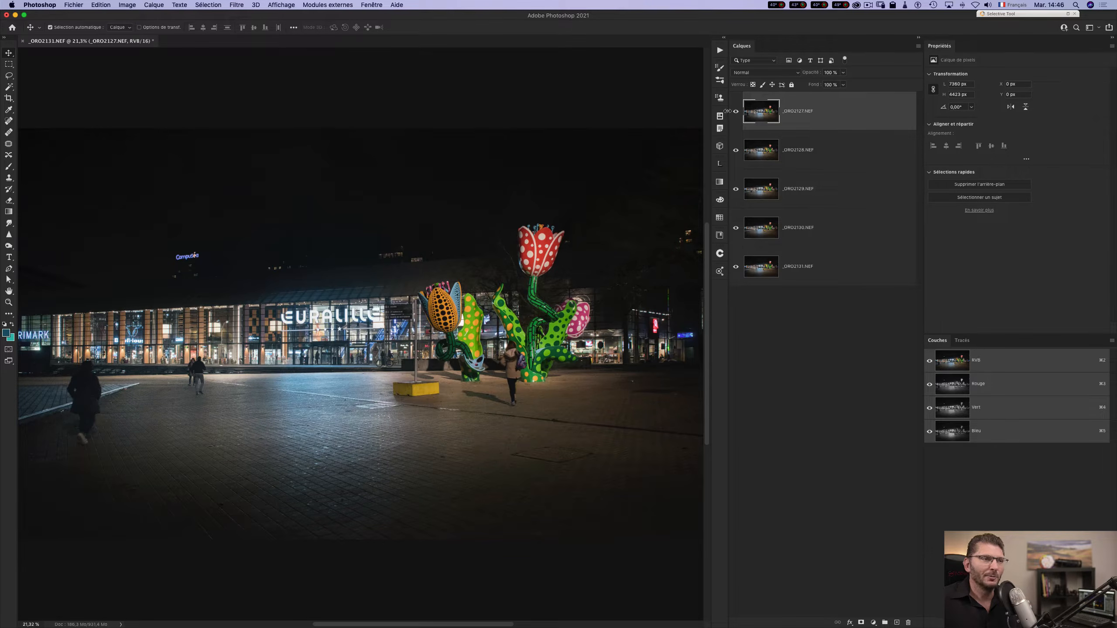
- Hide the upper three layers one after another to compare the passers-by's positions and the framing, and show them all again
{"action": "left_click", "coordinate": [735, 113]}
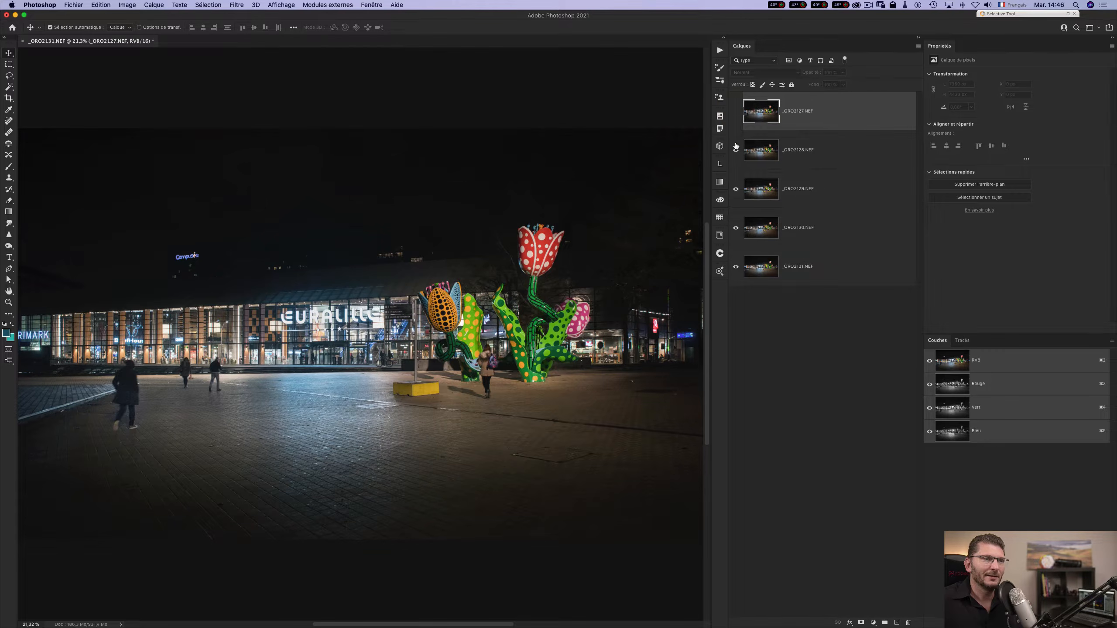
{"action": "left_click", "coordinate": [736, 150]}
{"action": "left_click", "coordinate": [736, 190]}
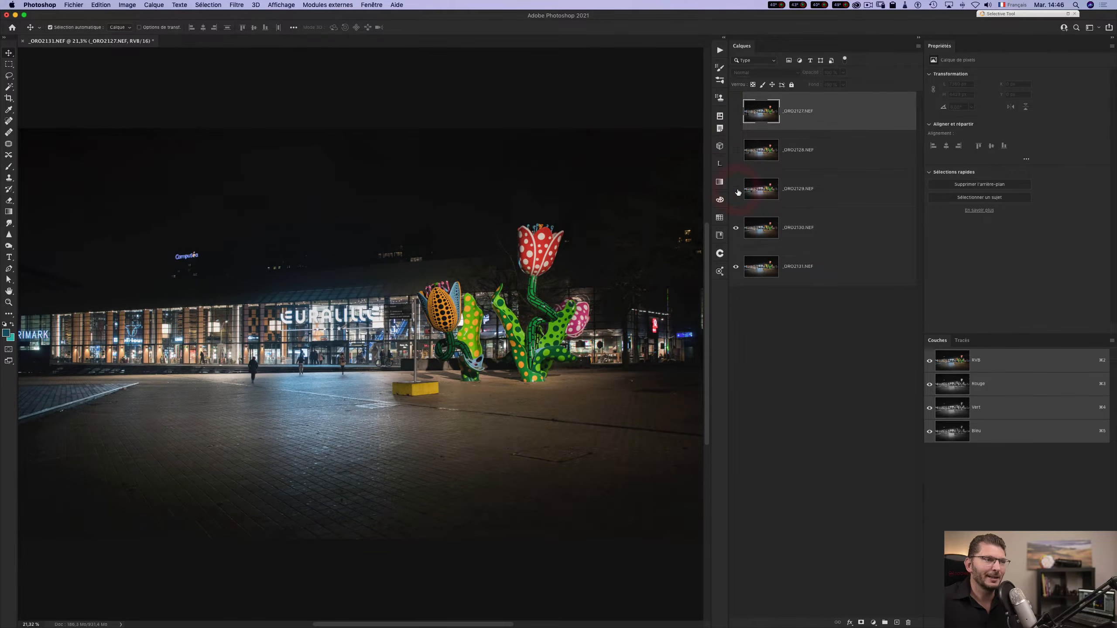
{"action": "left_click", "coordinate": [736, 190]}
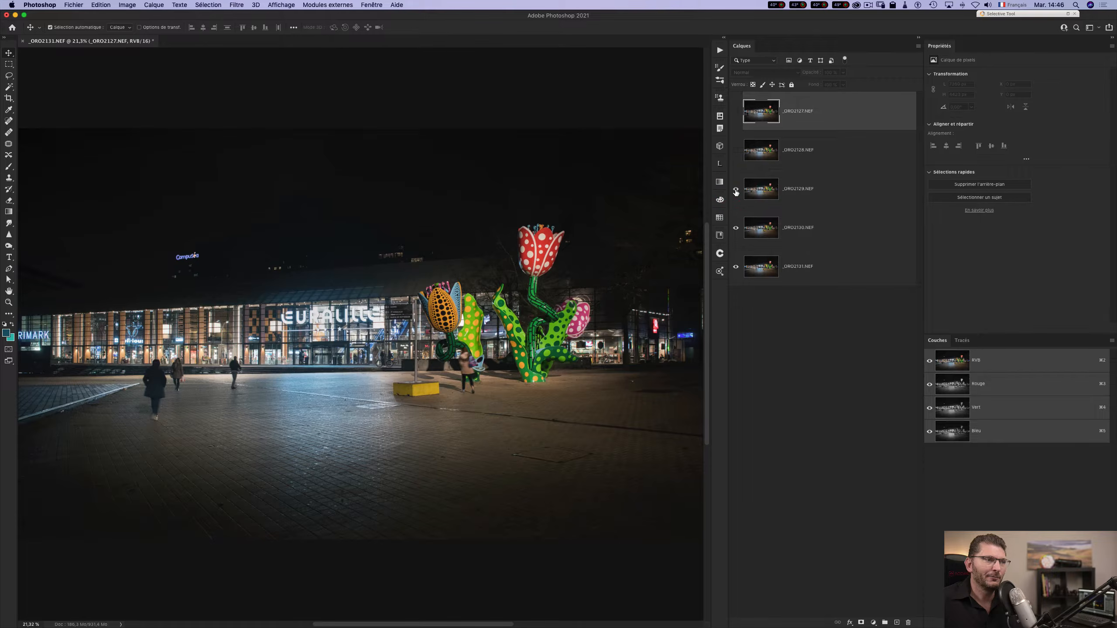
{"action": "left_click", "coordinate": [736, 190]}
{"action": "left_click_drag", "start_coordinate": [737, 192], "coordinate": [733, 114]}
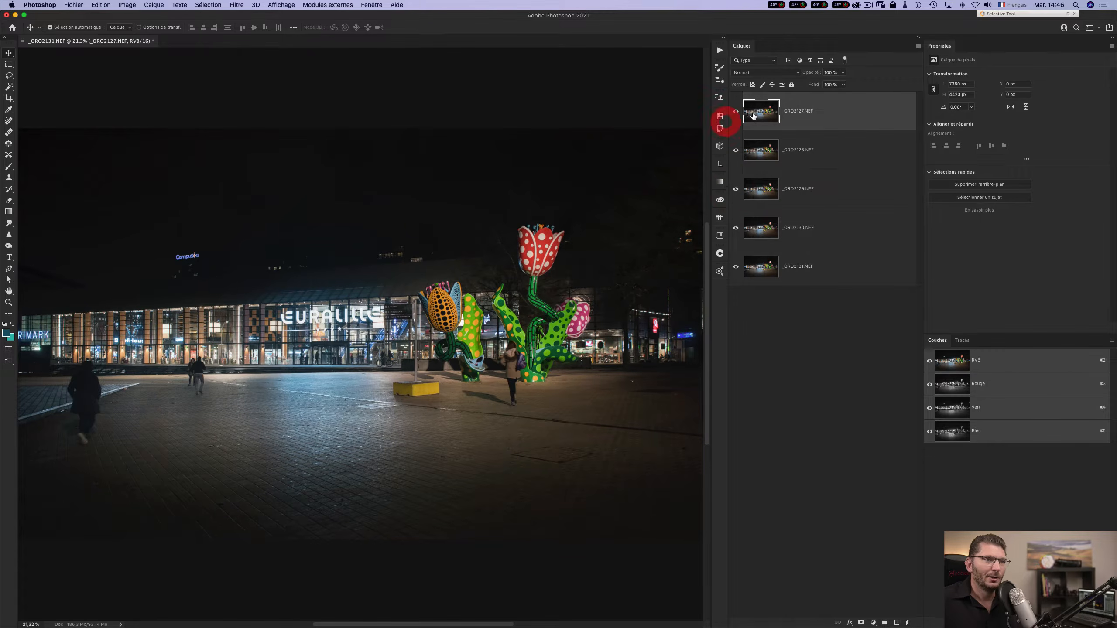
- Select all five photo layers and auto-align them with the Automatique projection
{"action": "left_click", "coordinate": [797, 259], "text": "shift"}
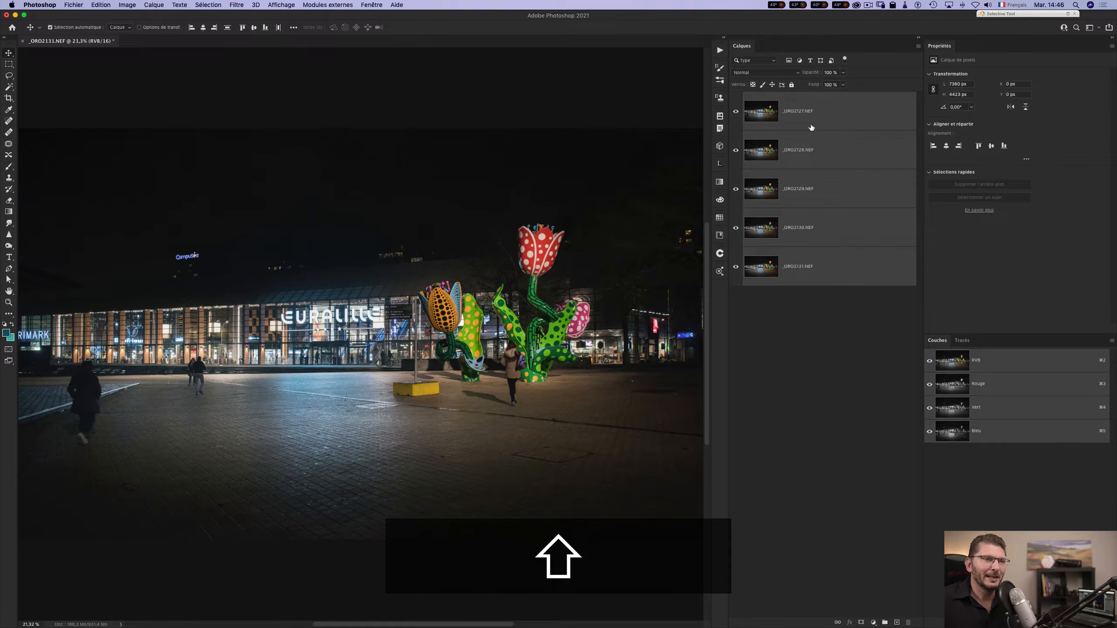
{"action": "key", "text": "shift"}
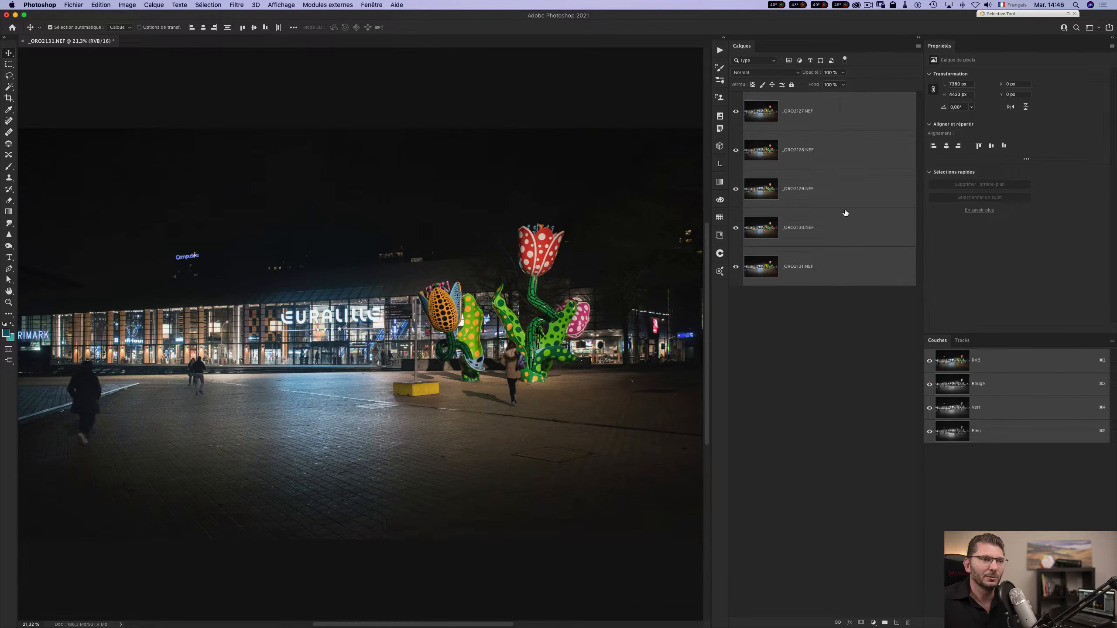
{"action": "left_click", "coordinate": [100, 5]}
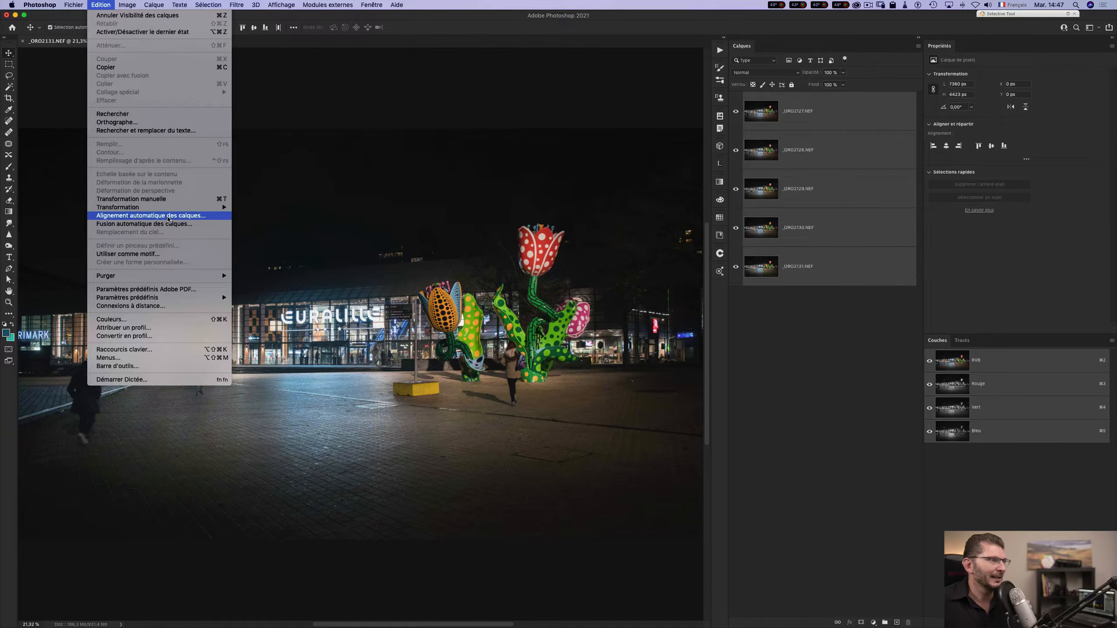
{"action": "left_click", "coordinate": [167, 214]}
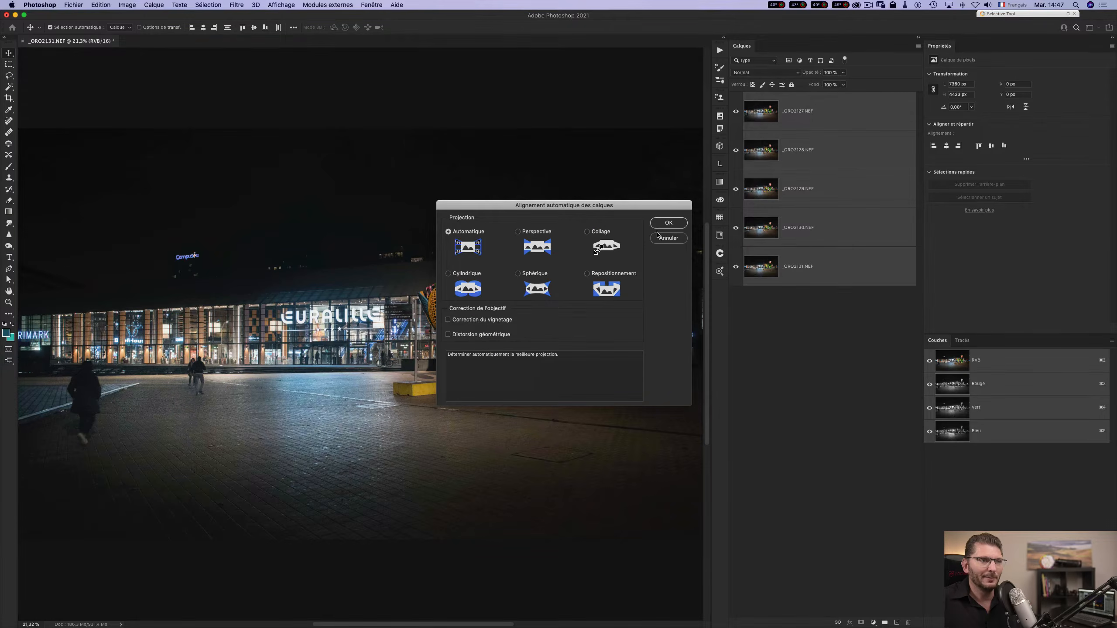
{"action": "left_click", "coordinate": [669, 223]}
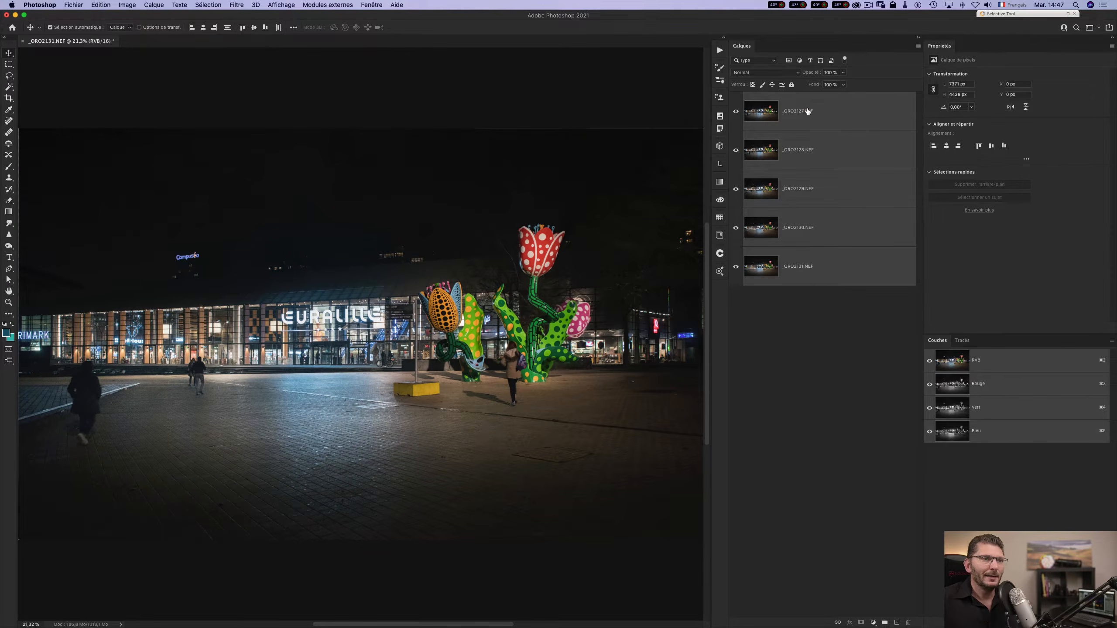
- Hide the aligned photo layers one after another from _ORO2127.NEF downwards to check the alignment, and show them all again
{"action": "left_click", "coordinate": [808, 111]}
{"action": "left_click", "coordinate": [735, 111]}
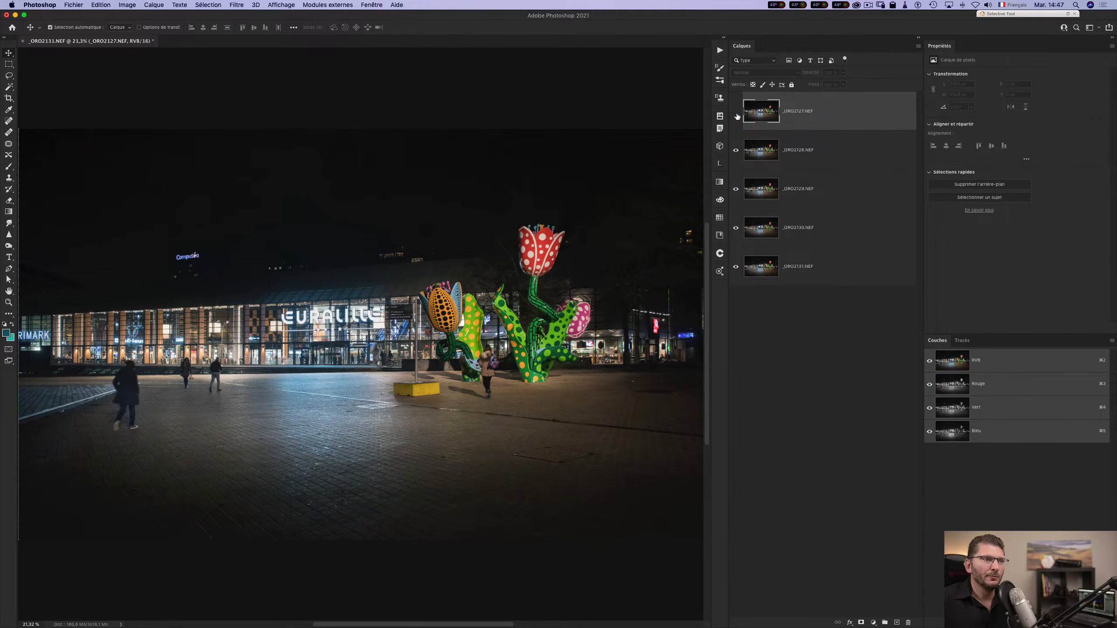
{"action": "left_click", "coordinate": [736, 152]}
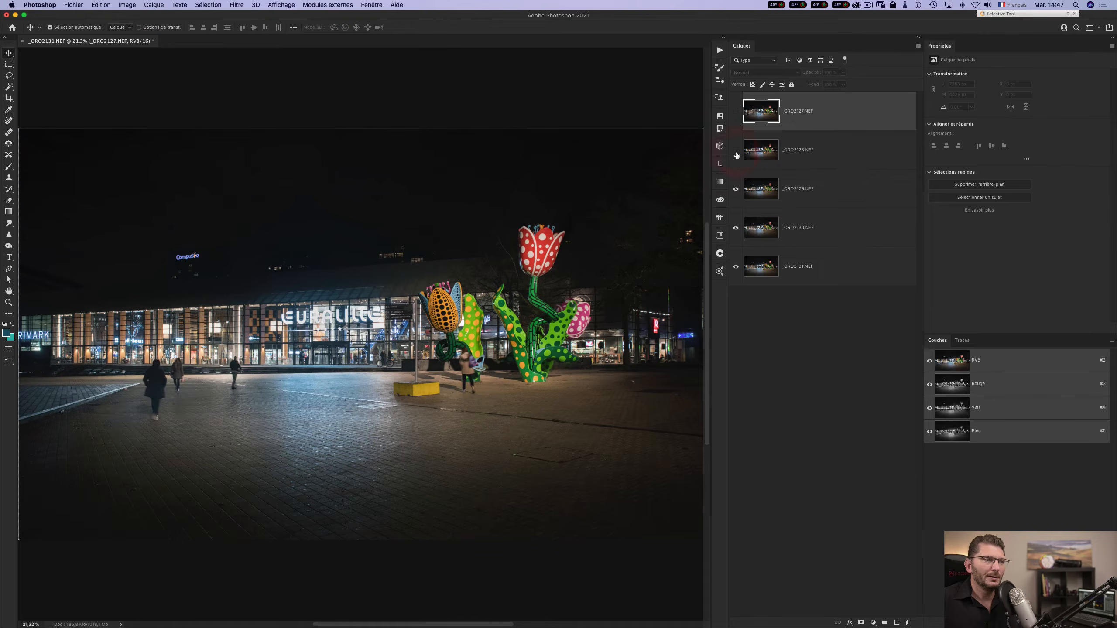
{"action": "left_click", "coordinate": [735, 189]}
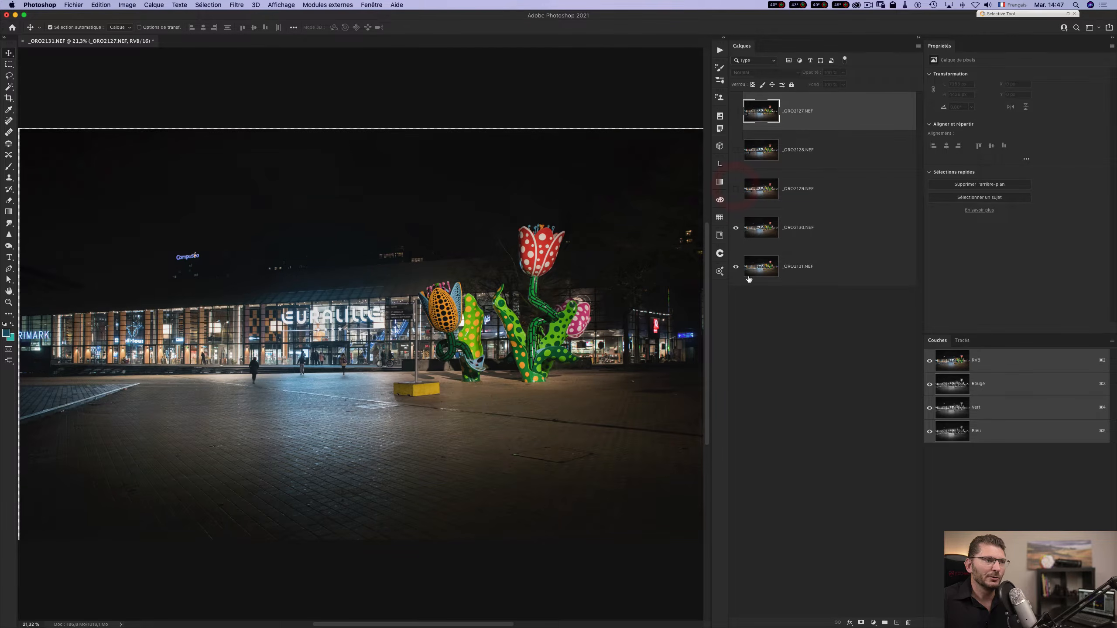
{"action": "left_click", "coordinate": [736, 228]}
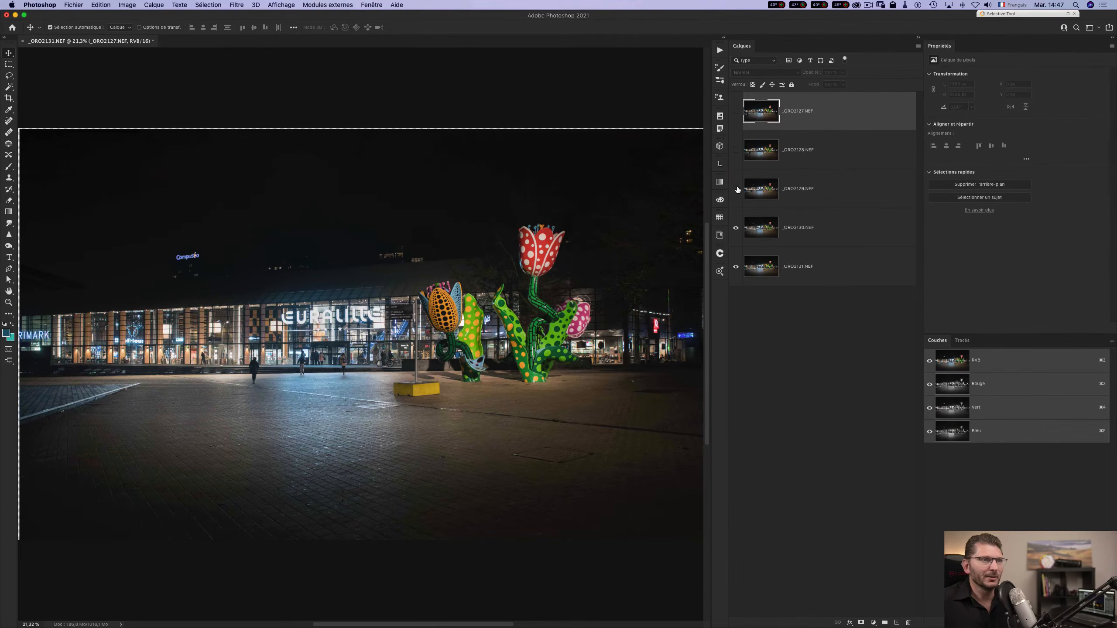
{"action": "left_click_drag", "start_coordinate": [738, 189], "coordinate": [719, 119]}
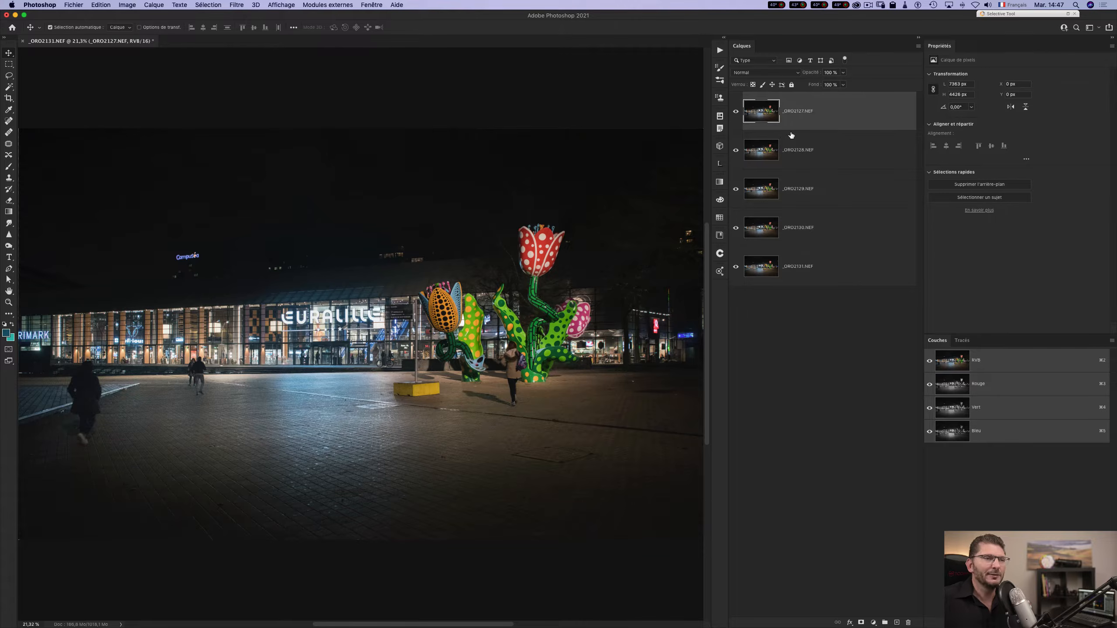
- Check the alignment by blending the _ORO2127.NEF layer in Différence mode, inspecting the passers-by and sculpture up close, and restore Normal mode
{"action": "left_click", "coordinate": [777, 73]}
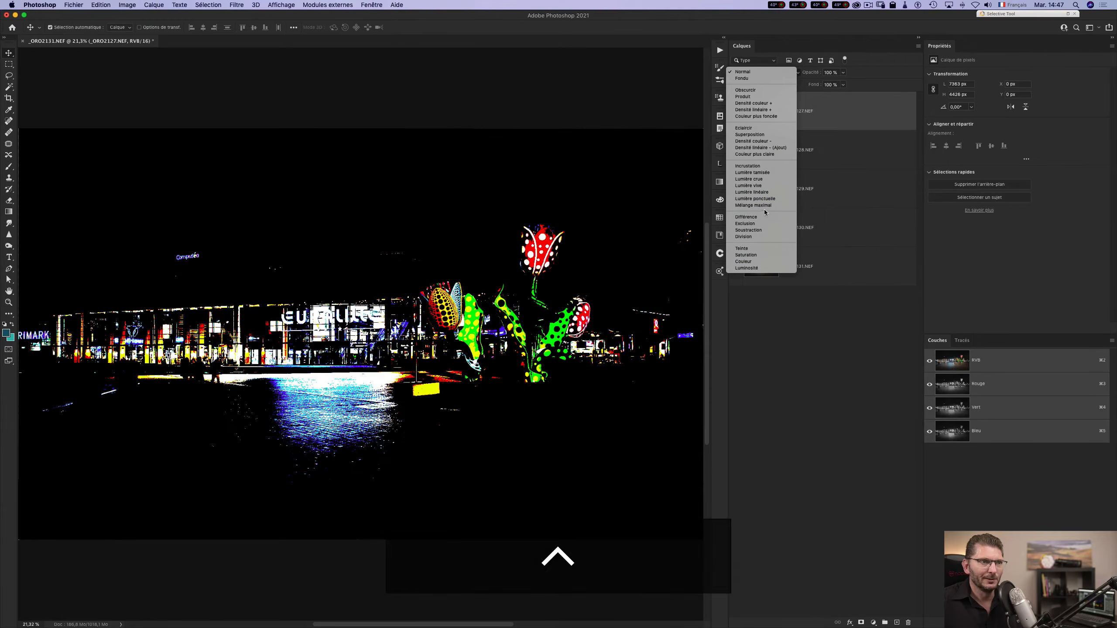
{"action": "left_click", "coordinate": [765, 217]}
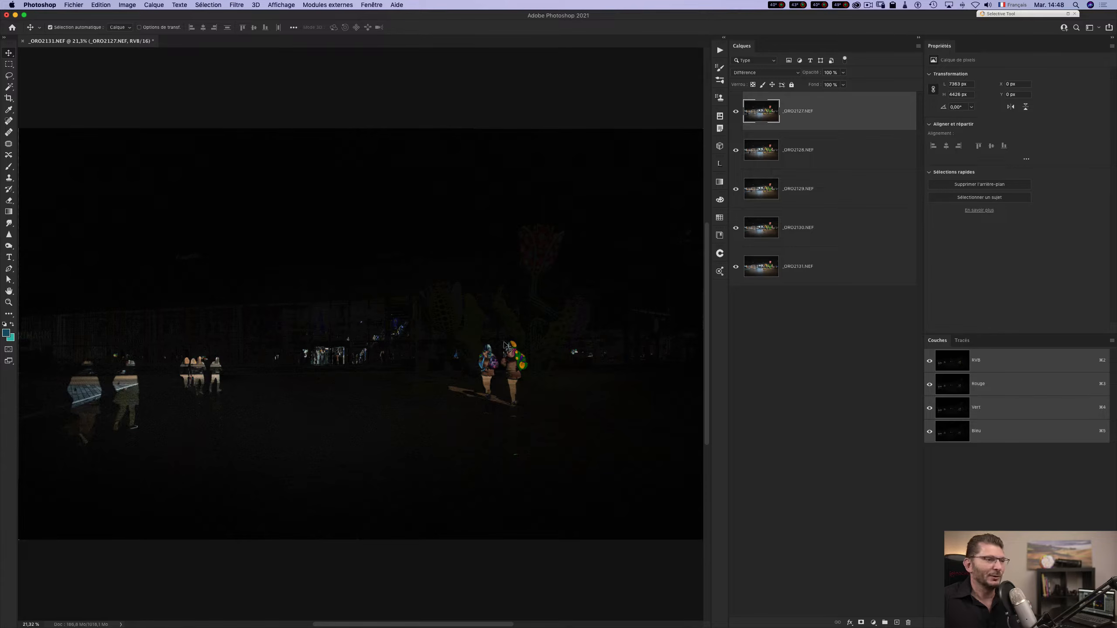
{"action": "key", "text": "z"}
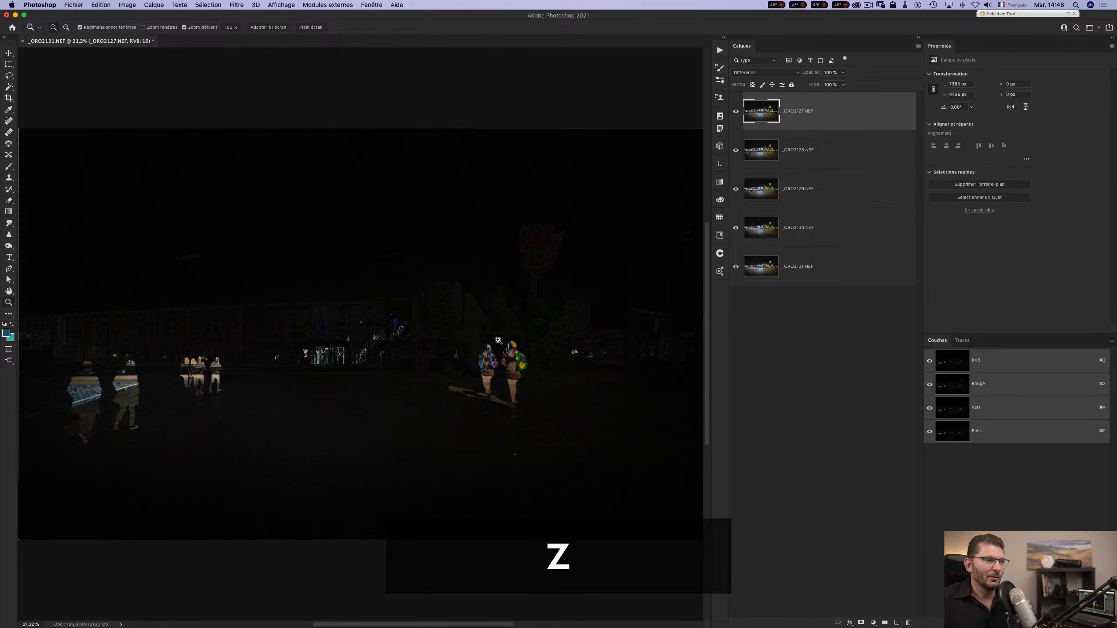
{"action": "mouse_move", "coordinate": [488, 342]}
{"action": "left_mouse_down"}
{"action": "mouse_move", "coordinate": [511, 345]}
{"action": "mouse_move", "coordinate": [502, 342]}
{"action": "left_mouse_up"}
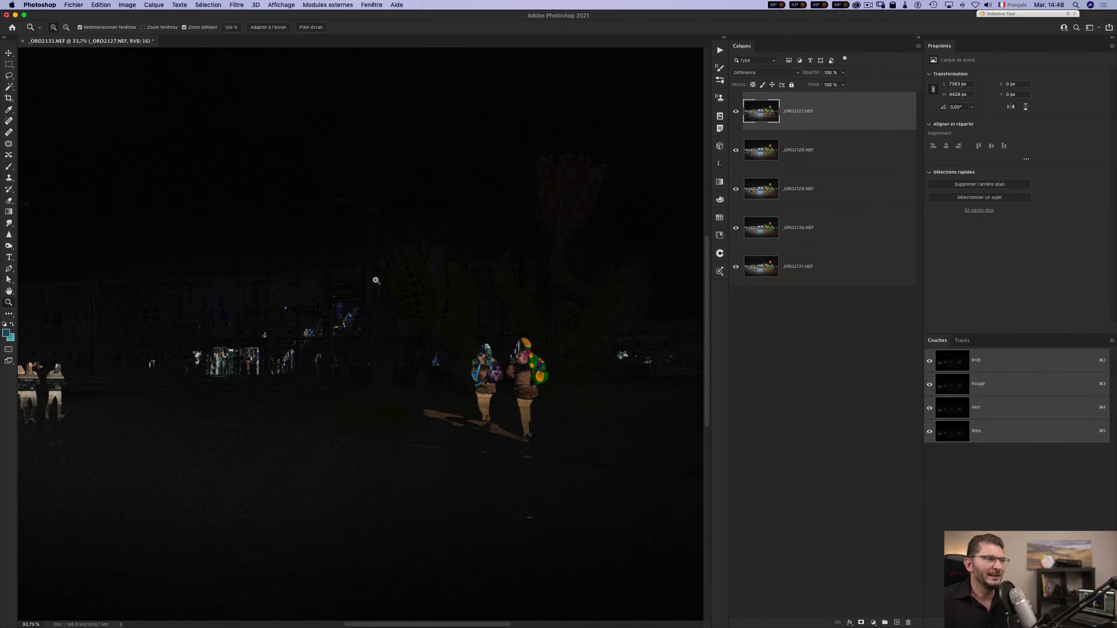
{"action": "key", "text": "super"}
{"action": "key", "text": "super+0"}
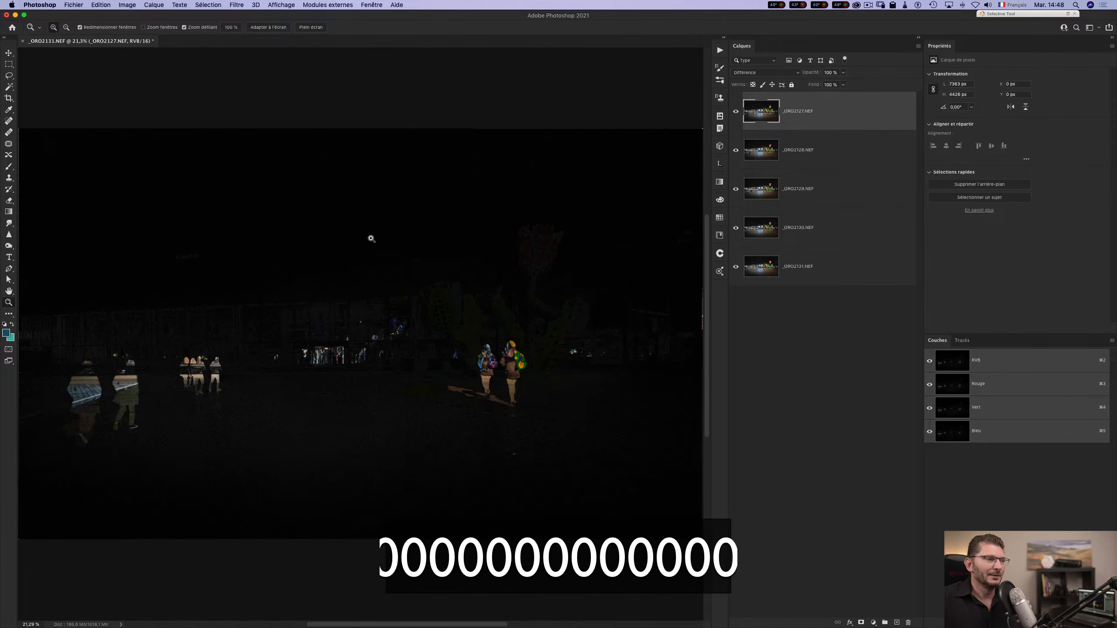
{"action": "left_click", "coordinate": [770, 76]}
{"action": "left_click", "coordinate": [763, 9]}
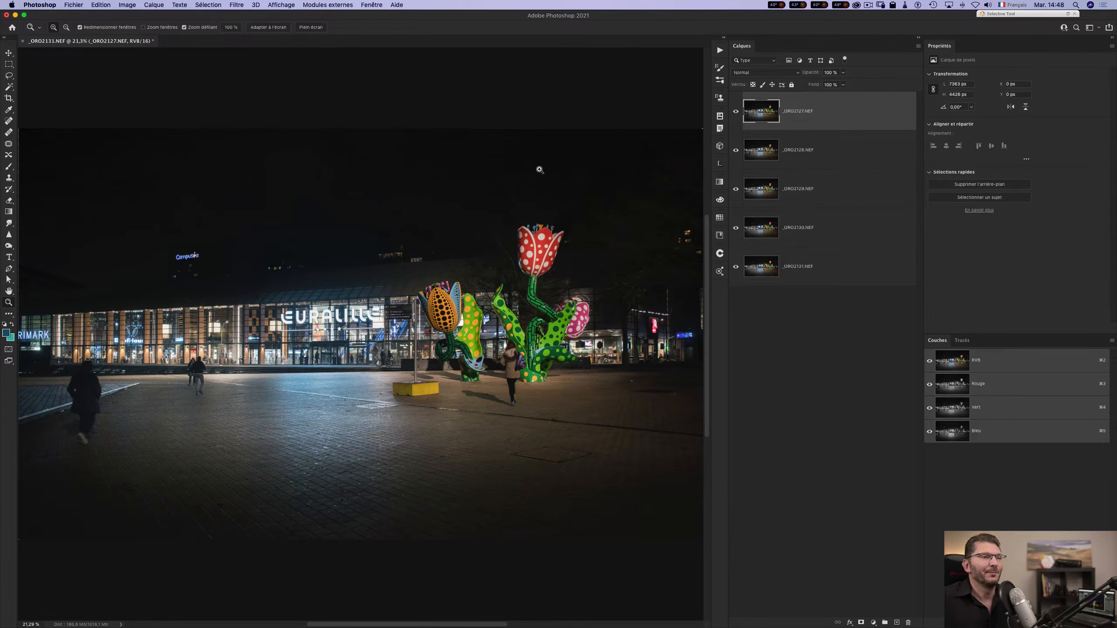
- Select all five photo layers from _ORO2127.NEF to _ORO2131.NEF and convert them into a single smart object
{"action": "left_click", "coordinate": [808, 266], "text": "shift"}
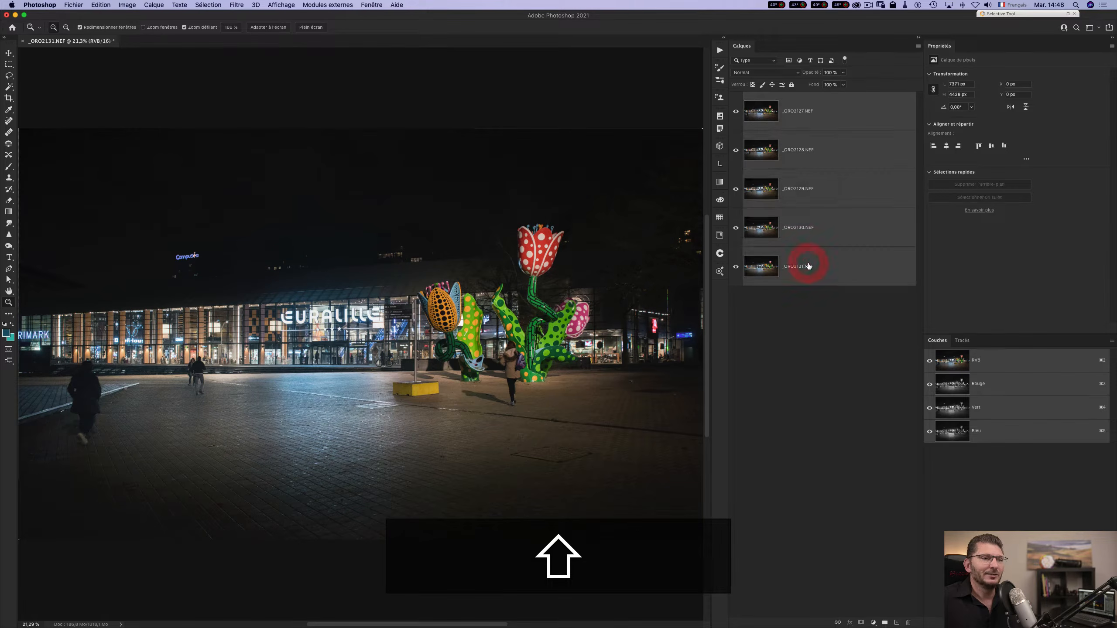
{"action": "right_click", "coordinate": [833, 185]}
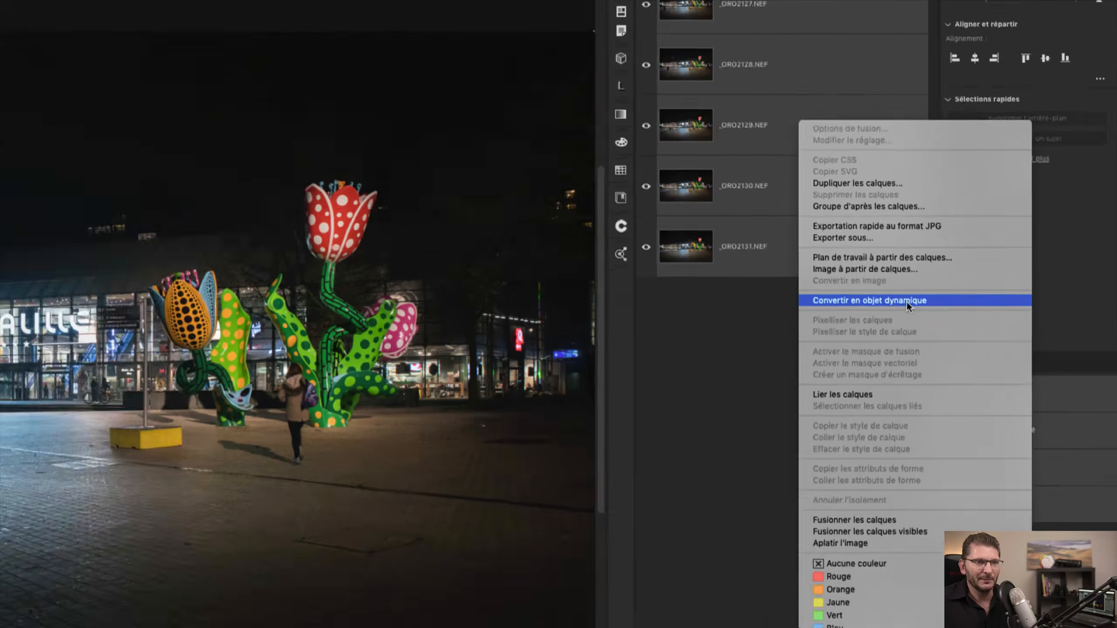
{"action": "left_click", "coordinate": [893, 301]}
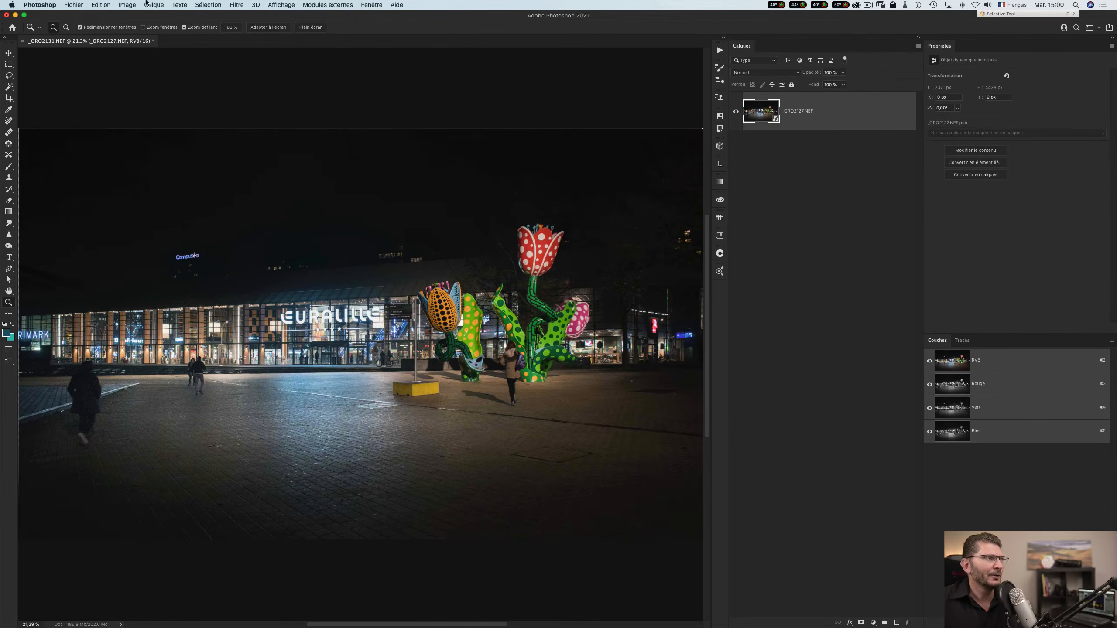
- Try the Moyenne arithmétique stack mode on the smart object and inspect the paving for remaining traces of the passers-by
{"action": "left_click", "coordinate": [149, 5]}
{"action": "mouse_move", "coordinate": [218, 175]}
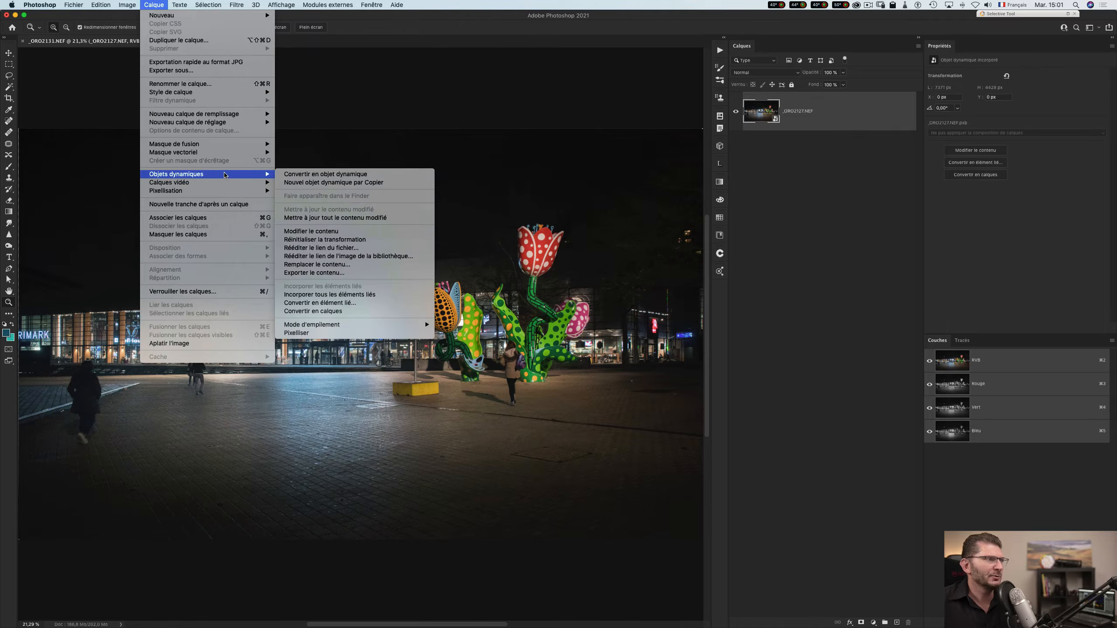
{"action": "mouse_move", "coordinate": [381, 324]}
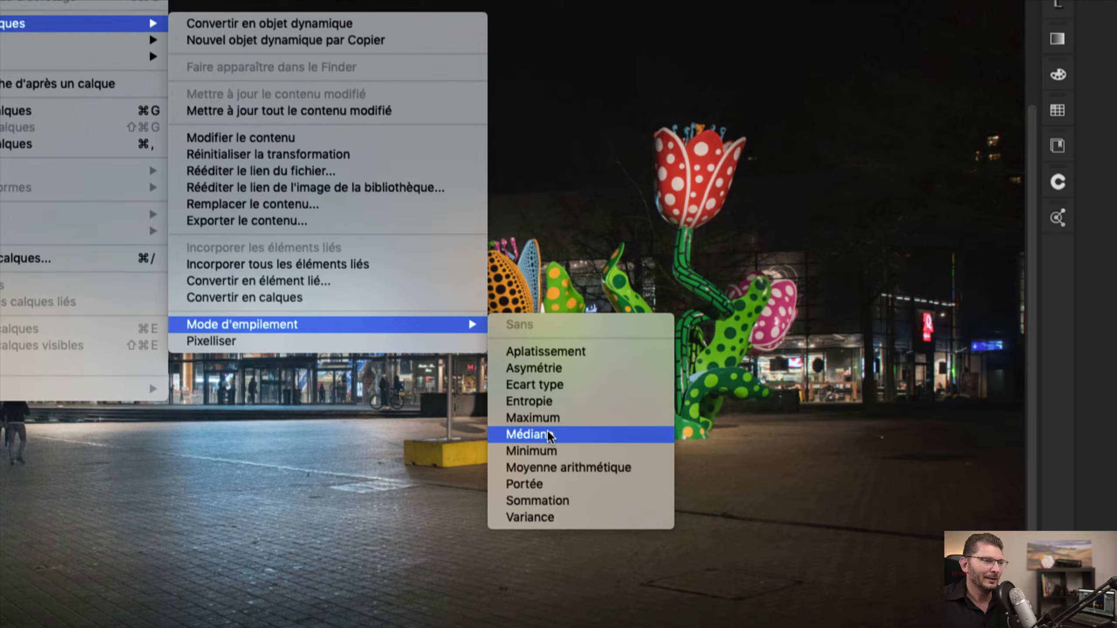
{"action": "left_click", "coordinate": [557, 468]}
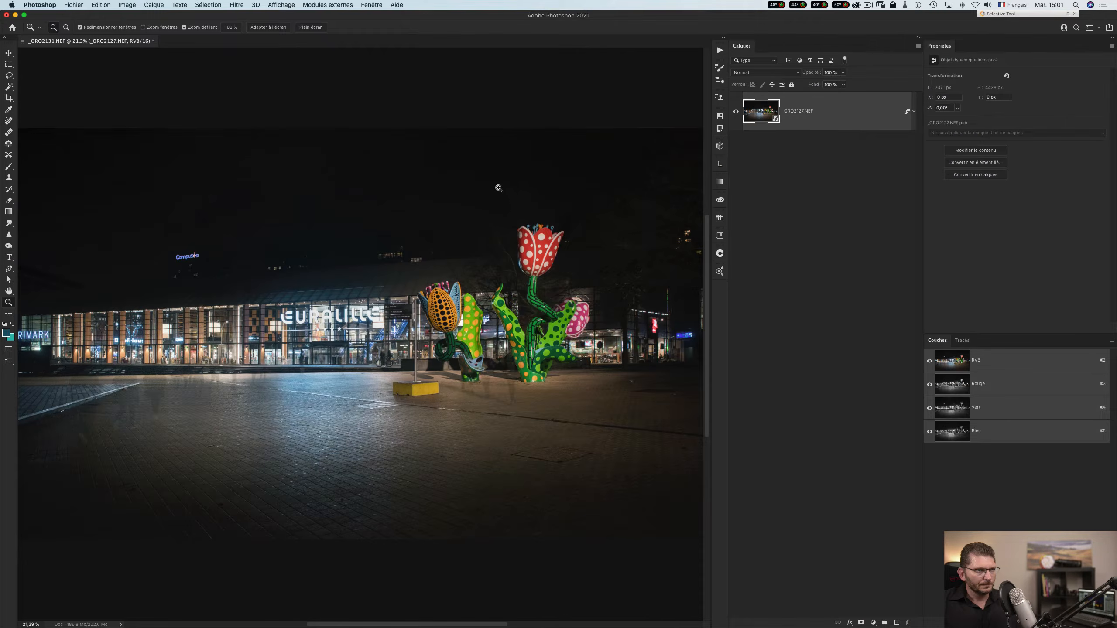
{"action": "key", "text": "z"}
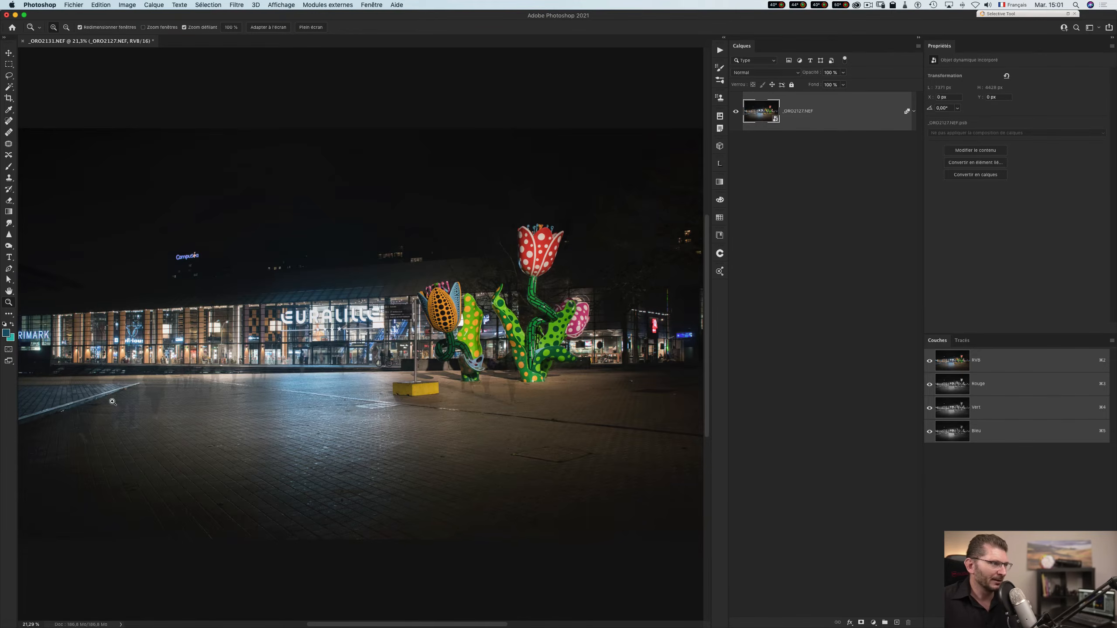
{"action": "mouse_move", "coordinate": [108, 400]}
{"action": "left_mouse_down"}
{"action": "mouse_move", "coordinate": [162, 388]}
{"action": "mouse_move", "coordinate": [119, 393]}
{"action": "left_mouse_up"}
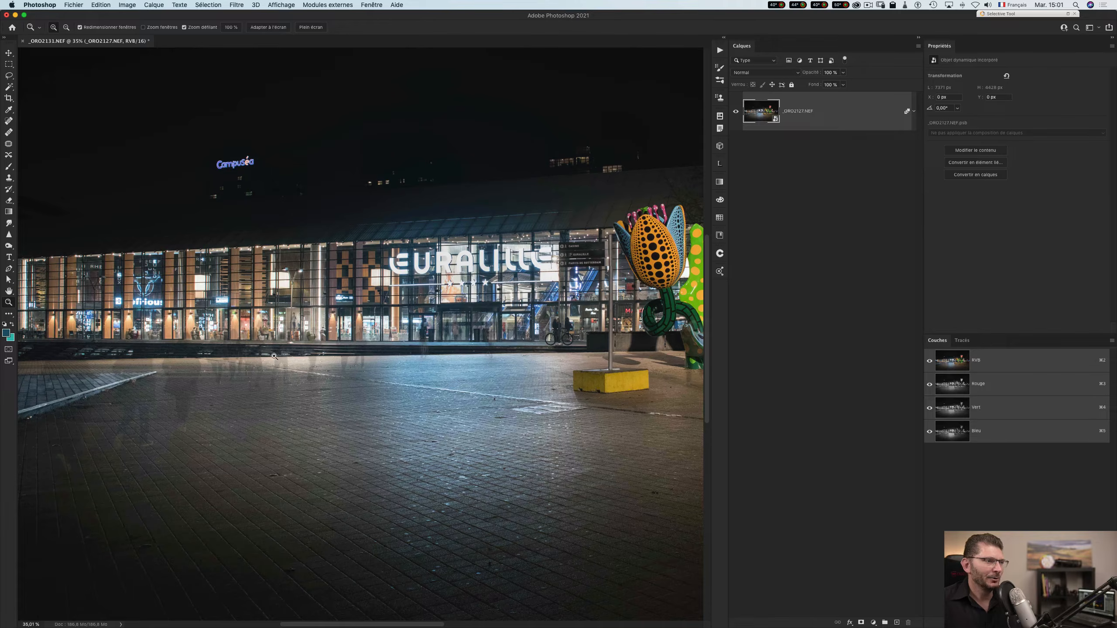
{"action": "key", "text": "super+0"}
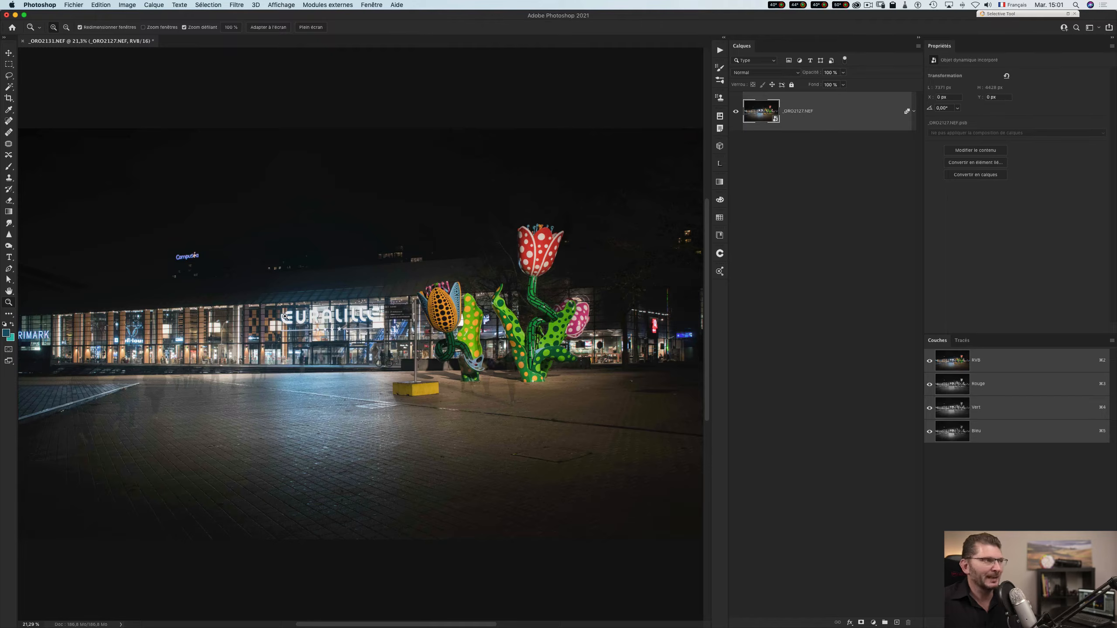
- Set the smart object's stack mode to Médiane and expand the layer's details to show the applied mode
{"action": "left_click", "coordinate": [200, 3]}
{"action": "mouse_move", "coordinate": [154, 4]}
{"action": "mouse_move", "coordinate": [199, 174]}
{"action": "mouse_move", "coordinate": [352, 324]}
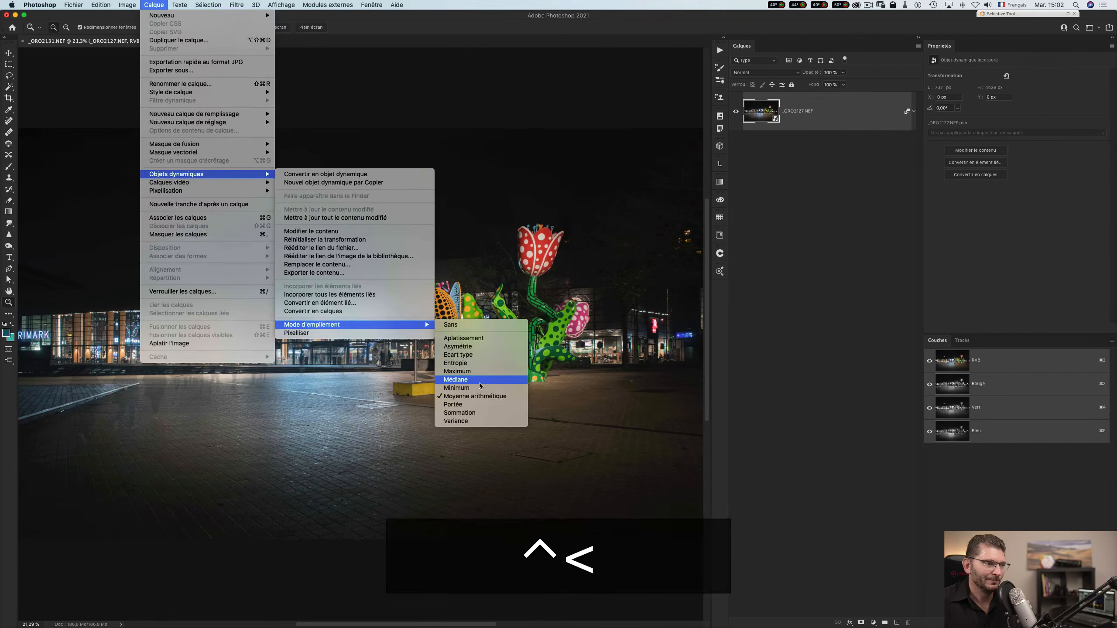
{"action": "left_click", "coordinate": [480, 377]}
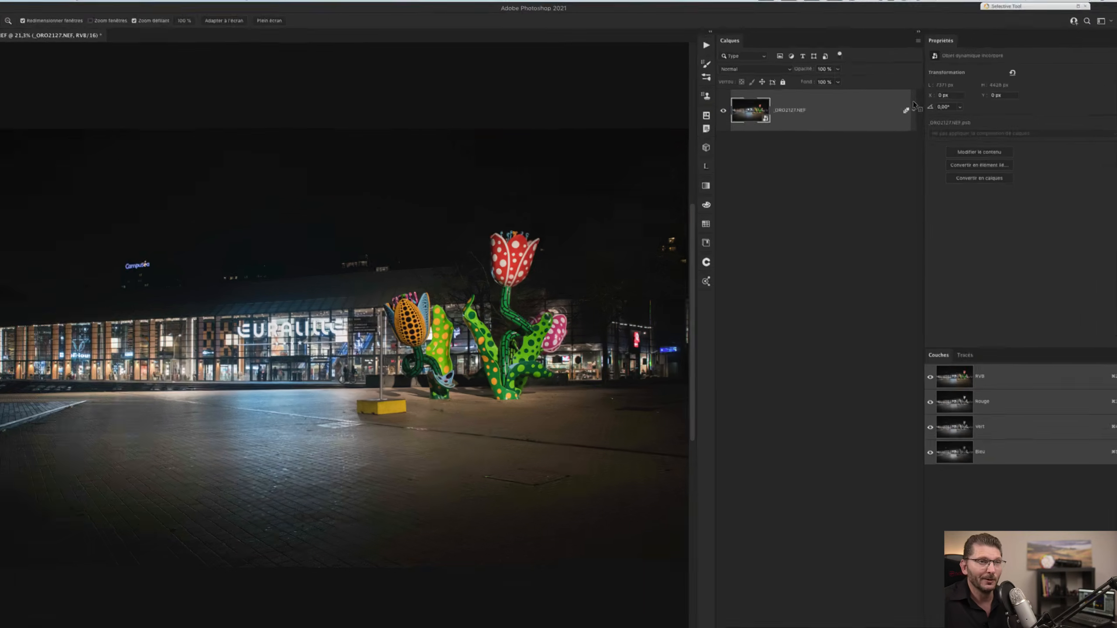
{"action": "left_click", "coordinate": [914, 112]}
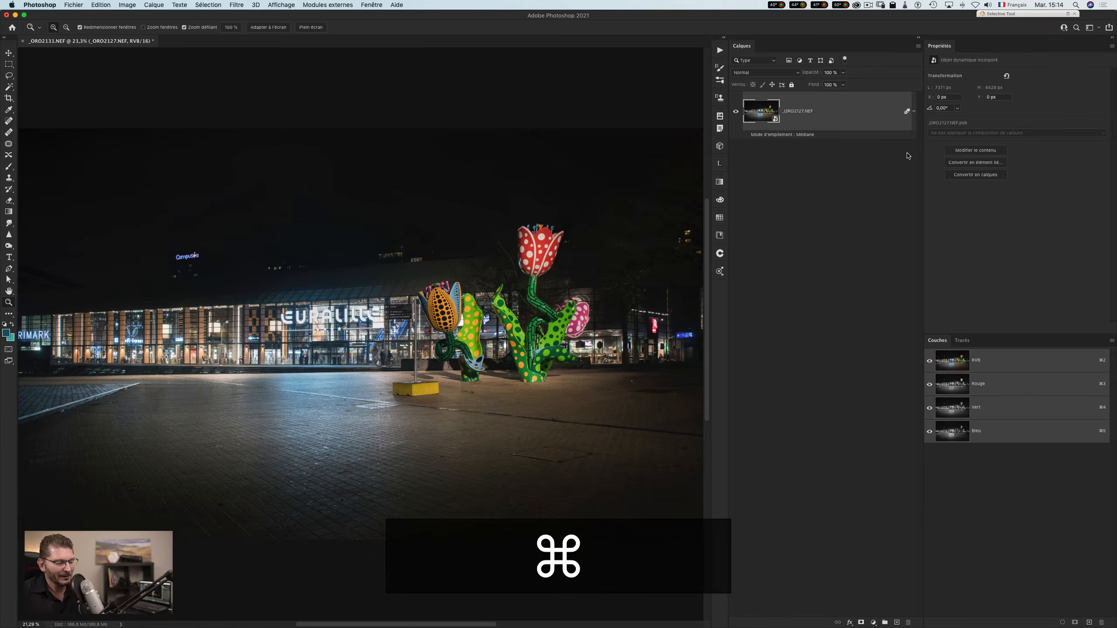
- Switch to Lightroom Classic, review the external editing options for the five selected green-labelled photos, and return to Photoshop
{"action": "key", "text": "super+Tab"}
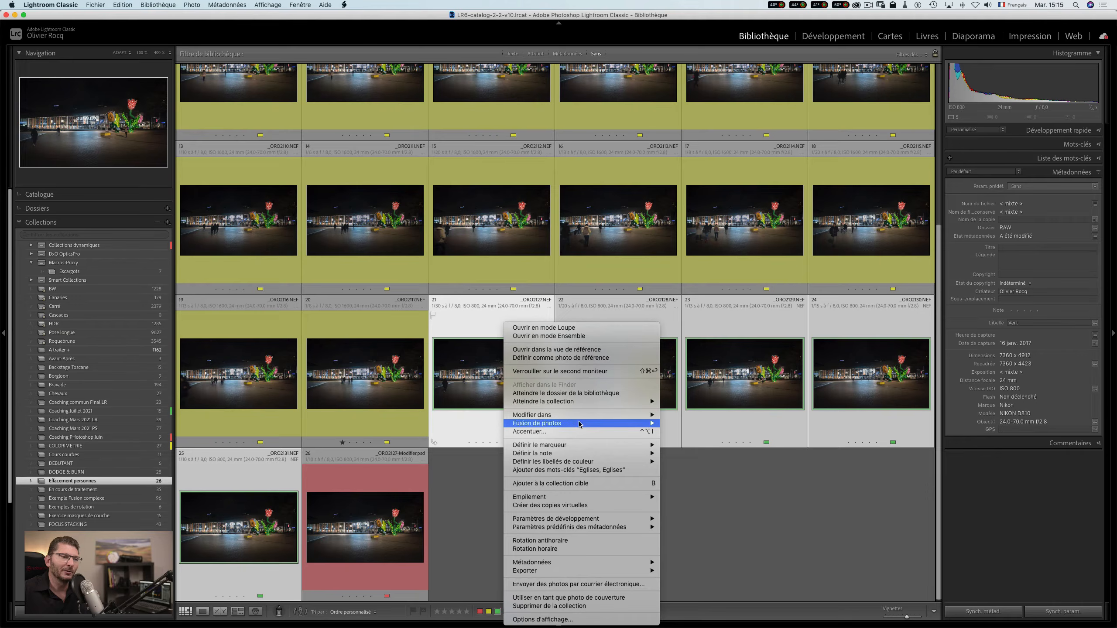
{"action": "mouse_move", "coordinate": [616, 415]}
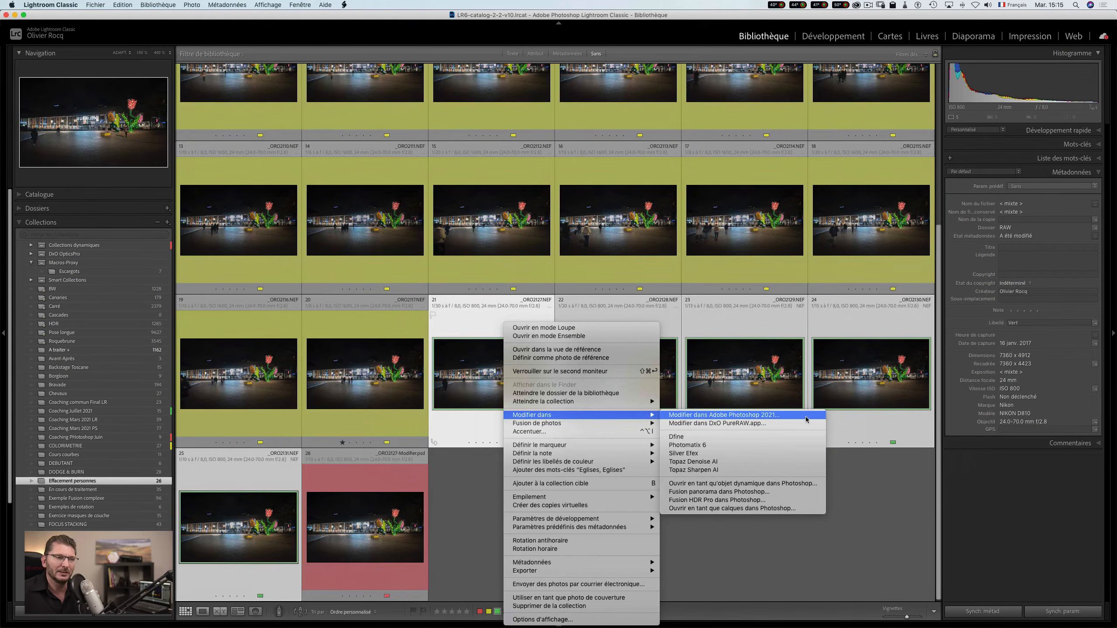
{"action": "left_click", "coordinate": [805, 419]}
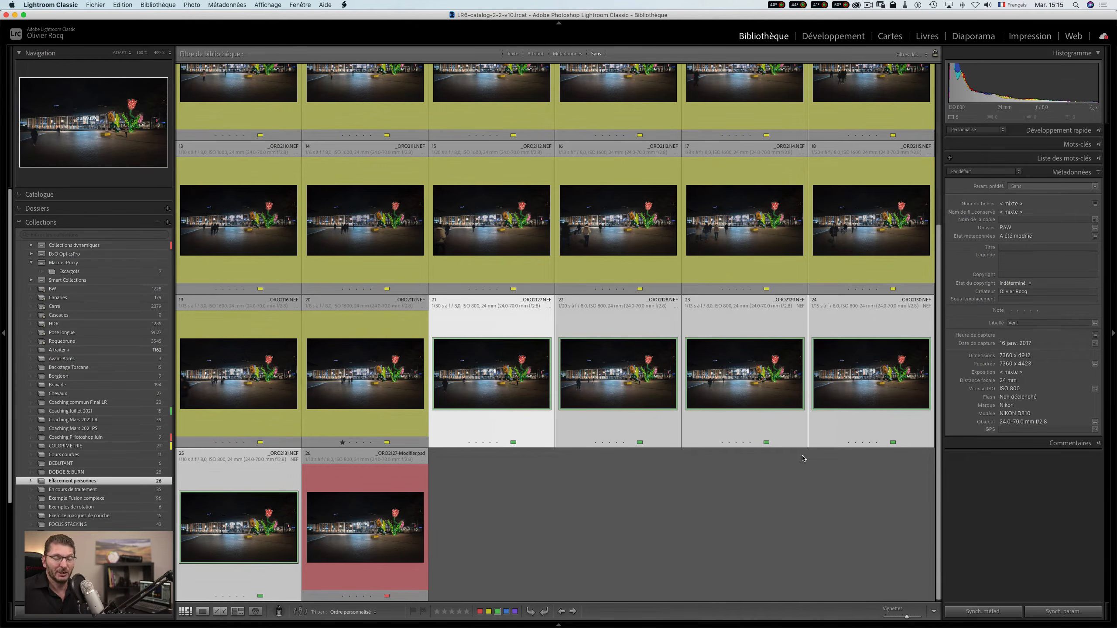
{"action": "key", "text": "super+Tab"}
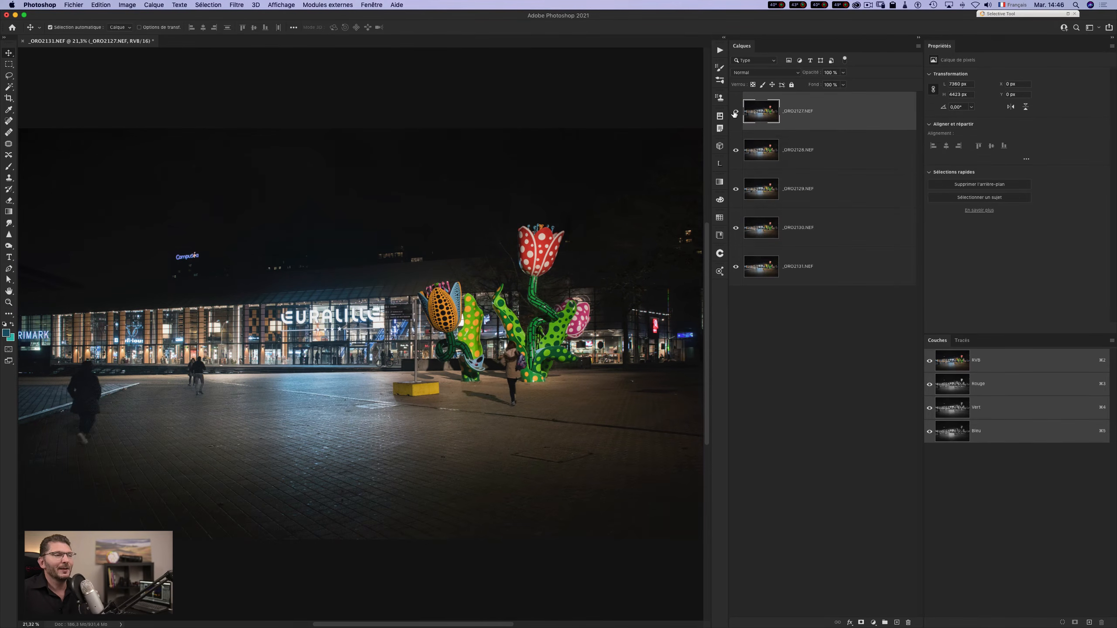
- Hide the _ORO2127.NEF, _ORO2128.NEF and _ORO2129.NEF layers in turn to compare the passers-by between shots, and show them again
{"action": "left_click", "coordinate": [735, 113]}
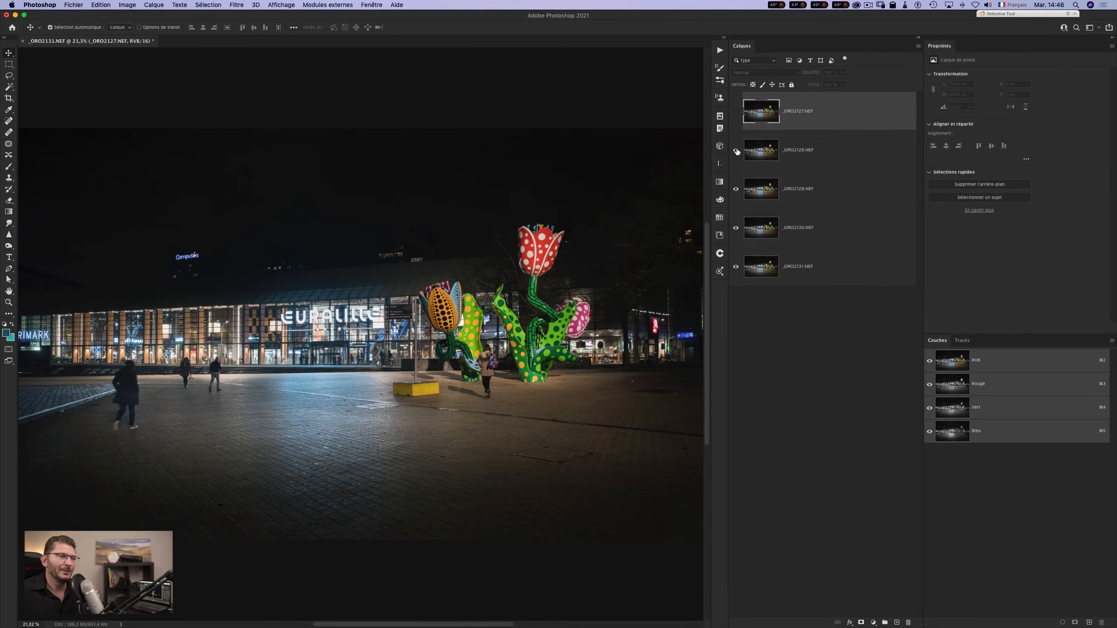
{"action": "left_click", "coordinate": [736, 151]}
{"action": "left_click", "coordinate": [736, 190]}
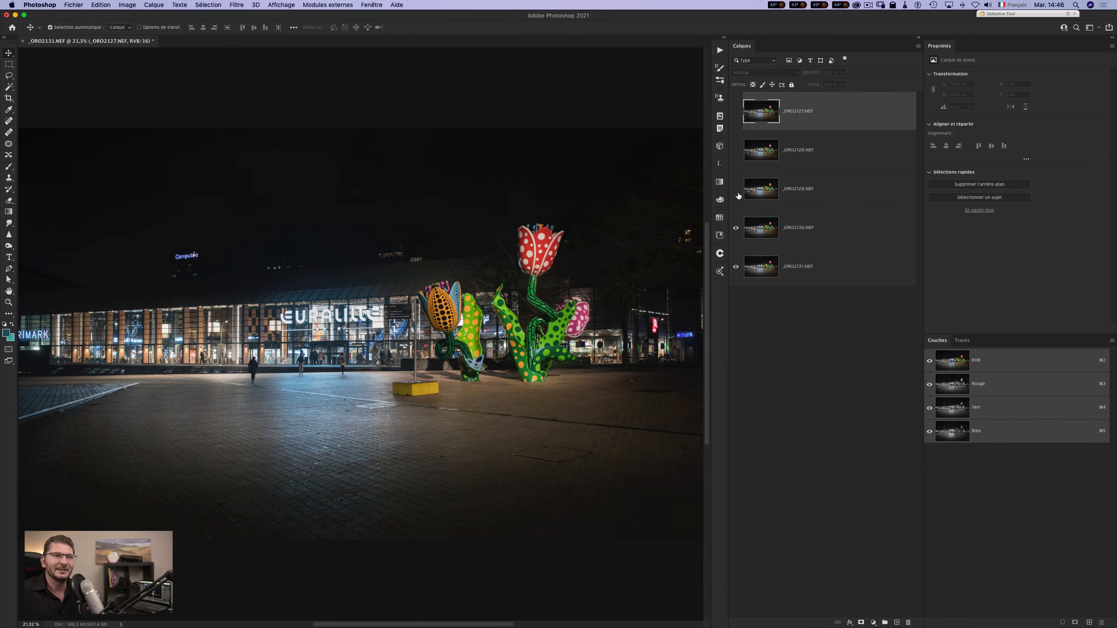
{"action": "left_click", "coordinate": [736, 191]}
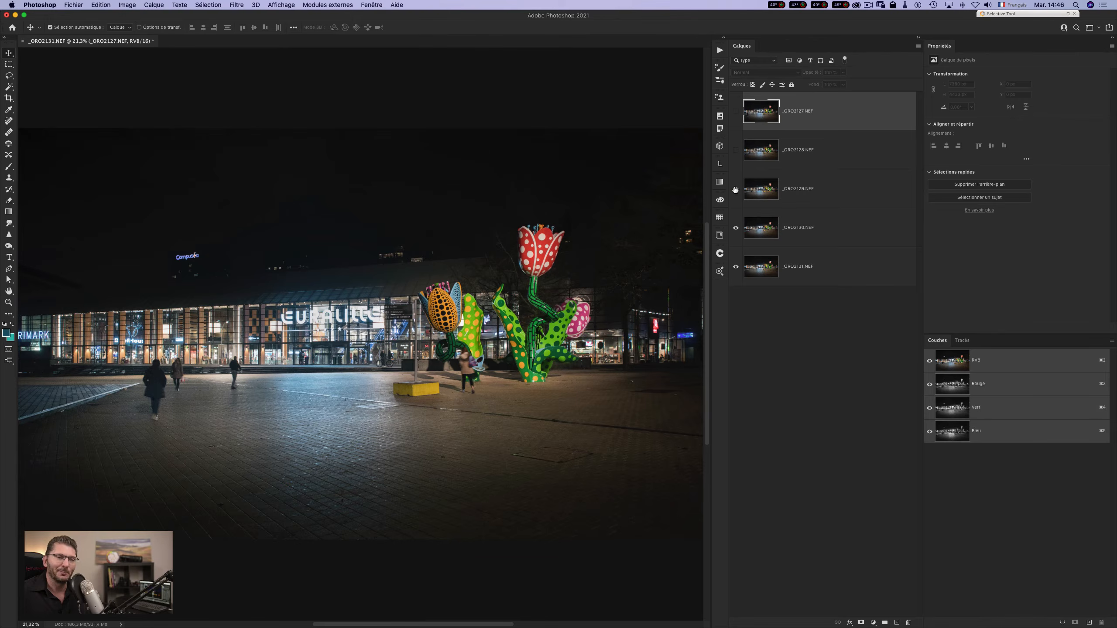
{"action": "left_click", "coordinate": [737, 192]}
- Auto-align all five photo layers and convert the aligned layers into one smart object
{"action": "left_click", "coordinate": [798, 266], "text": "shift"}
{"action": "left_click", "coordinate": [101, 5]}
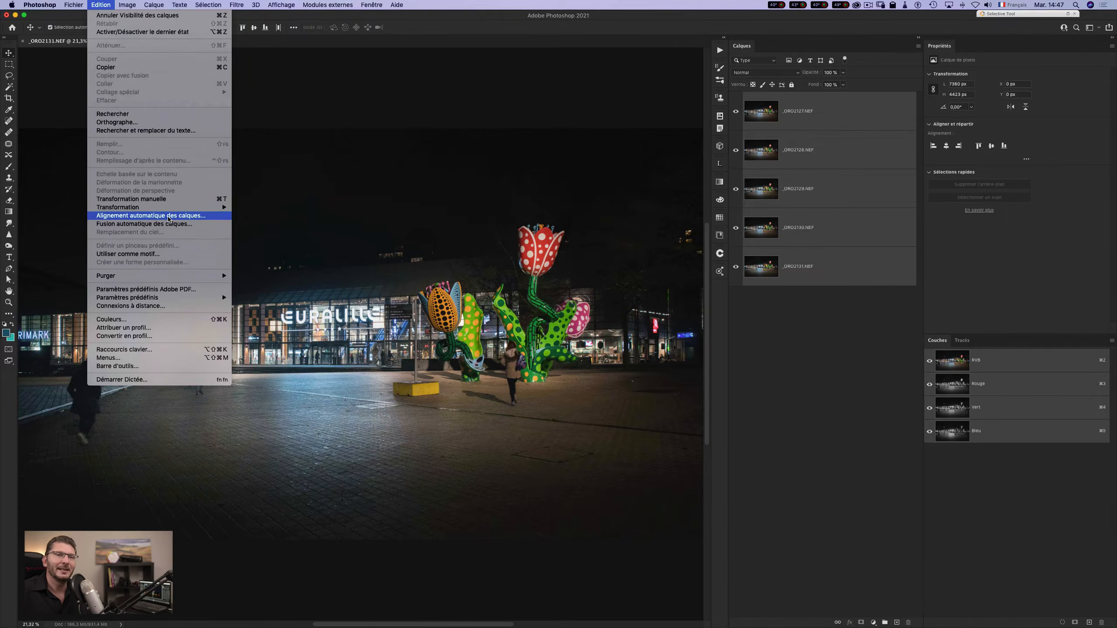
{"action": "left_click", "coordinate": [166, 214]}
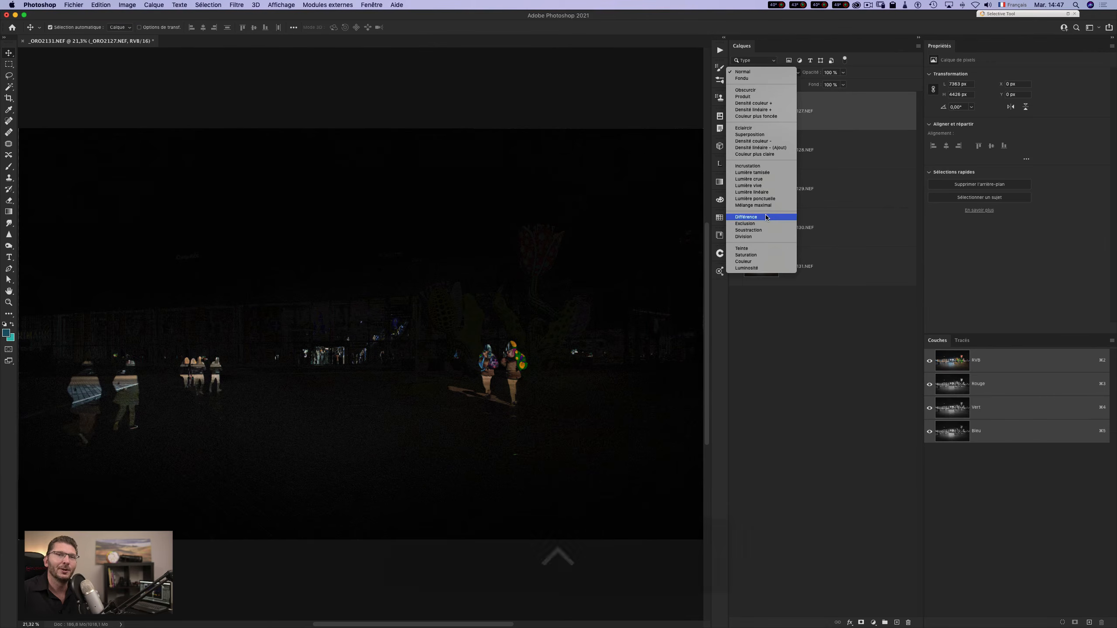
{"action": "left_click", "coordinate": [765, 217]}
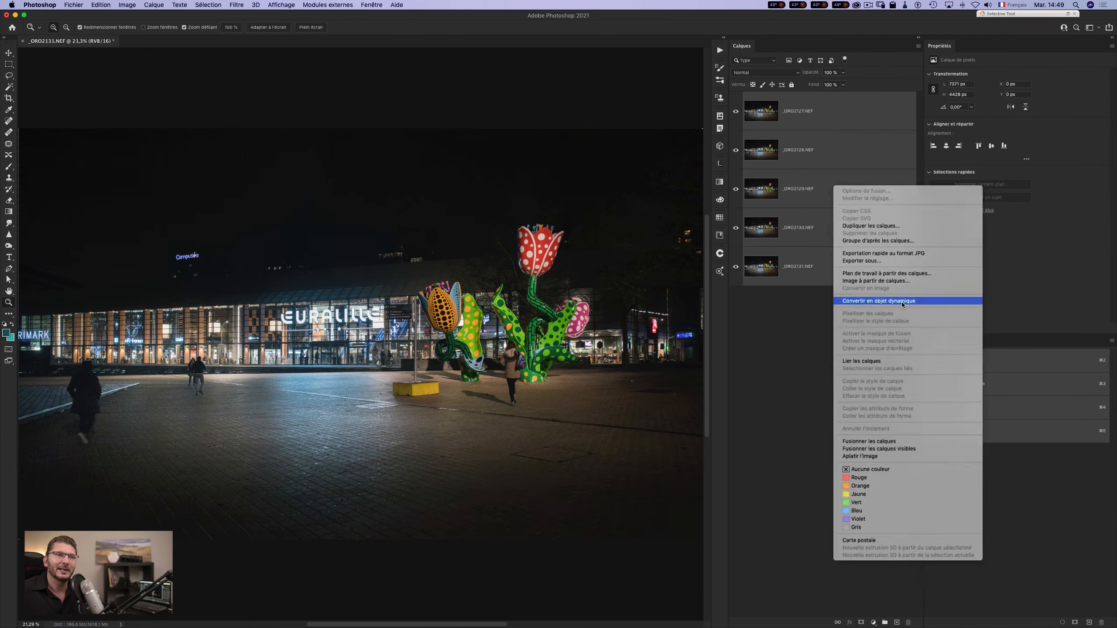
{"action": "left_click", "coordinate": [902, 301]}
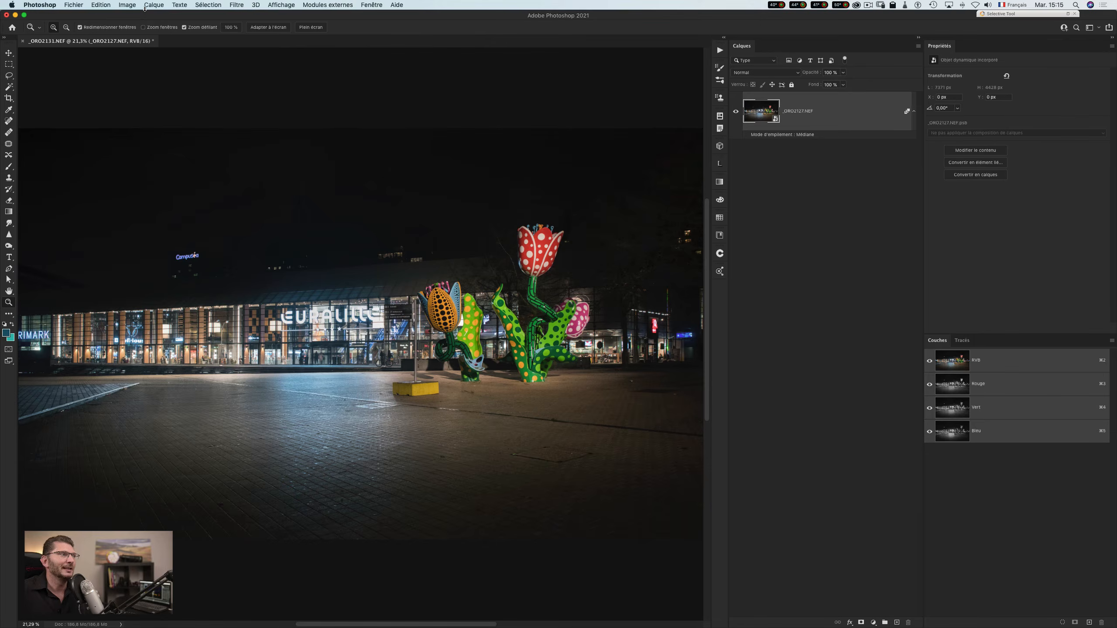
- Review the stack modes available for the smart object and leave Médiane selected
{"action": "left_click", "coordinate": [154, 5]}
{"action": "mouse_move", "coordinate": [246, 176]}
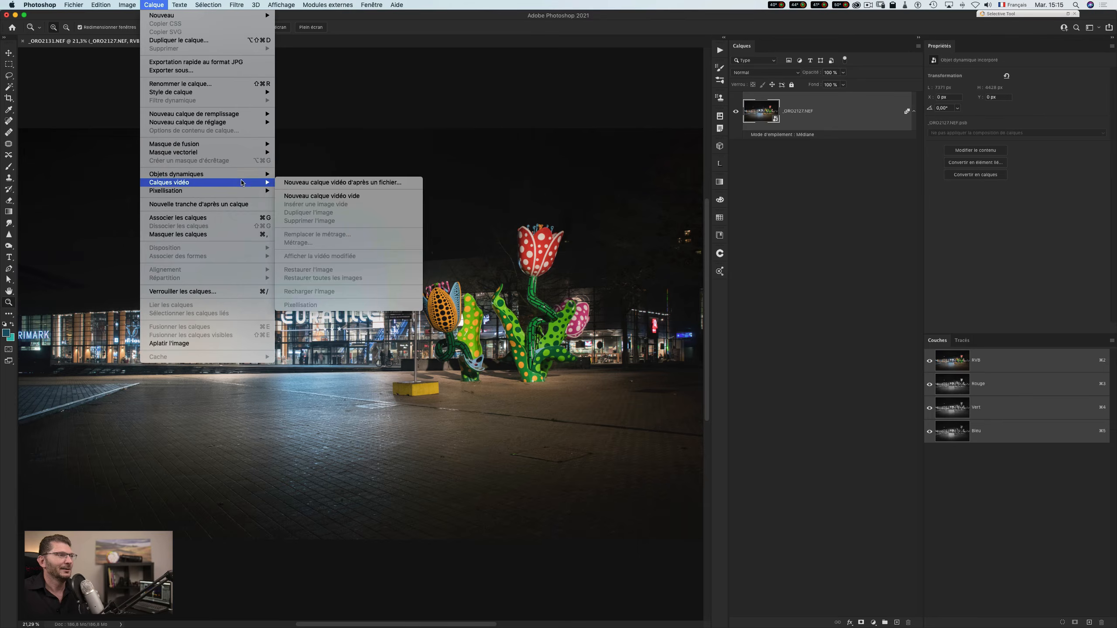
{"action": "mouse_move", "coordinate": [420, 325]}
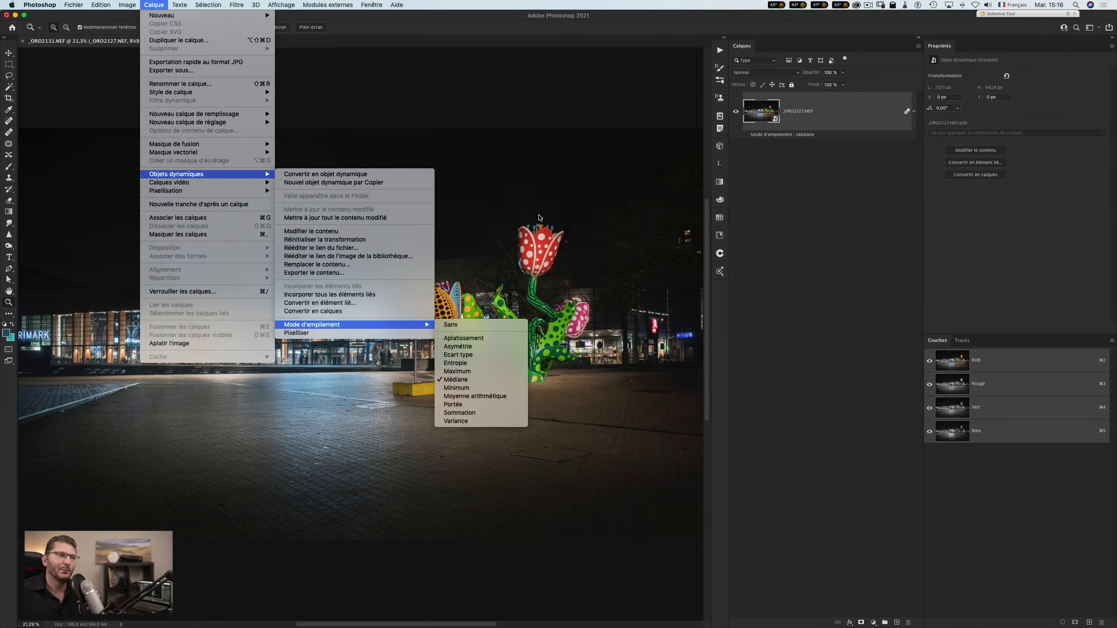
{"action": "left_click", "coordinate": [526, 41]}
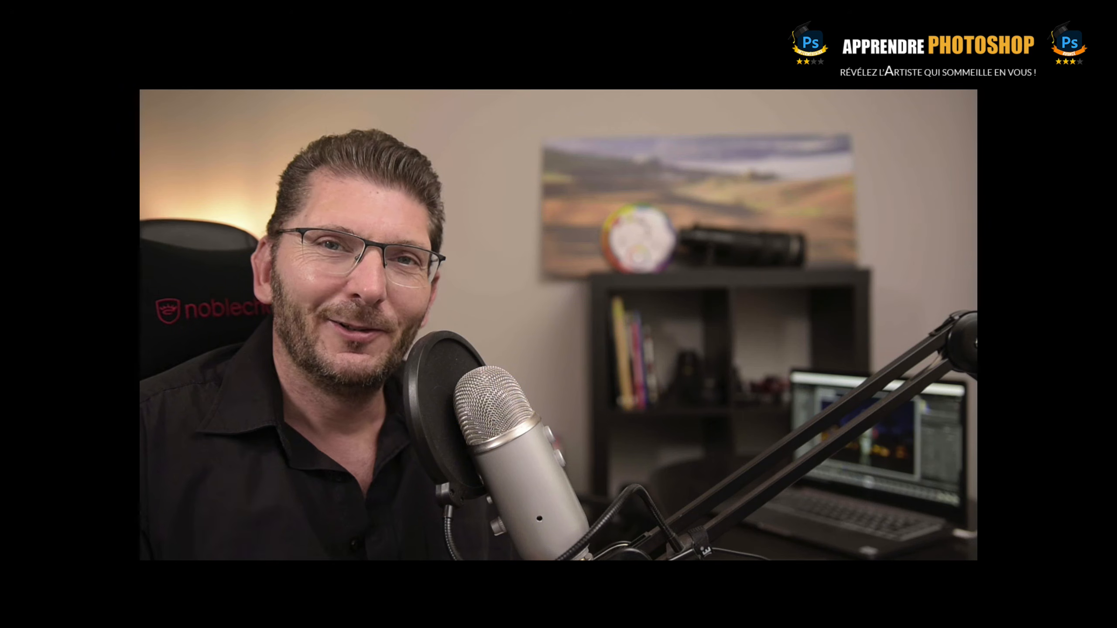